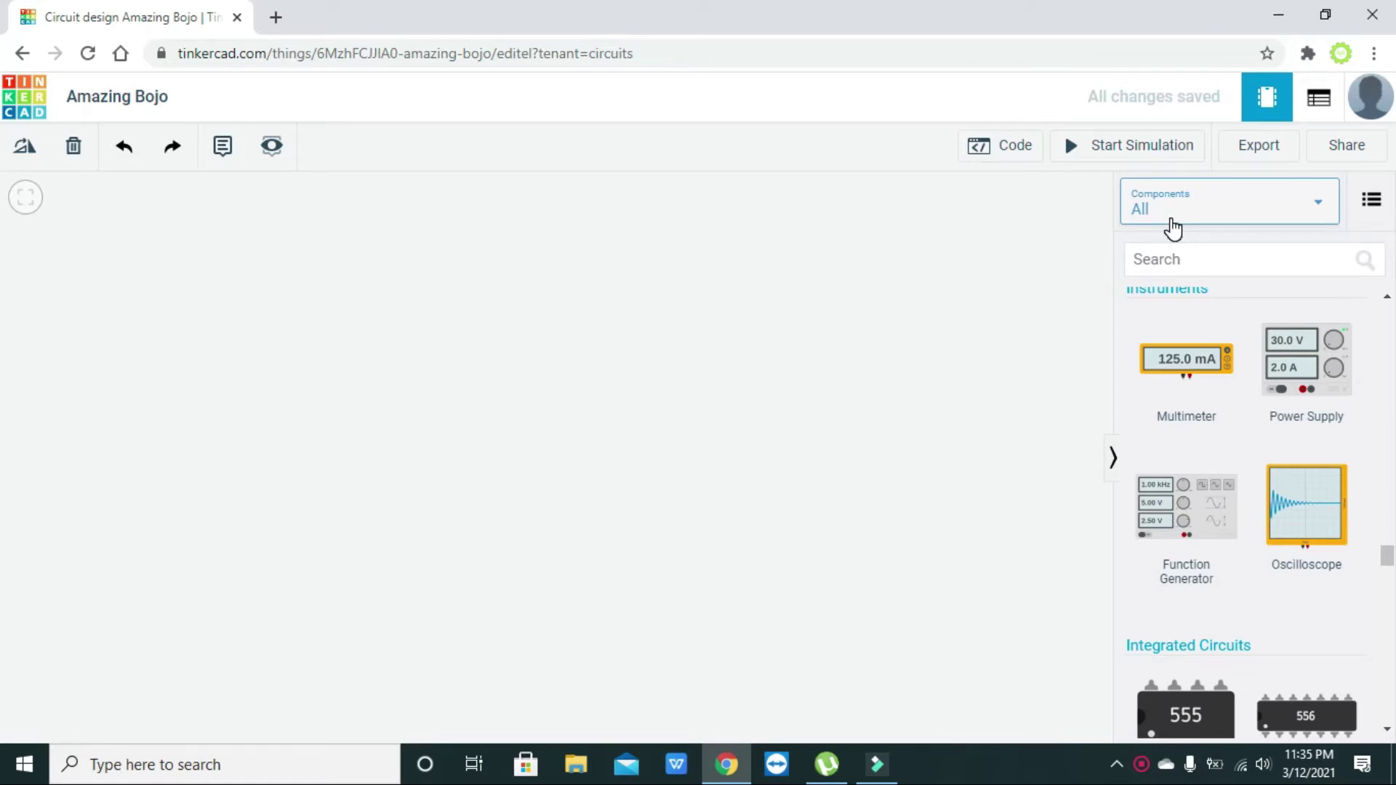
Place a power supply on the empty canvas and a multimeter beside it, leaving a gap between the two
{"action": "left_click", "coordinate": [1175, 258]}
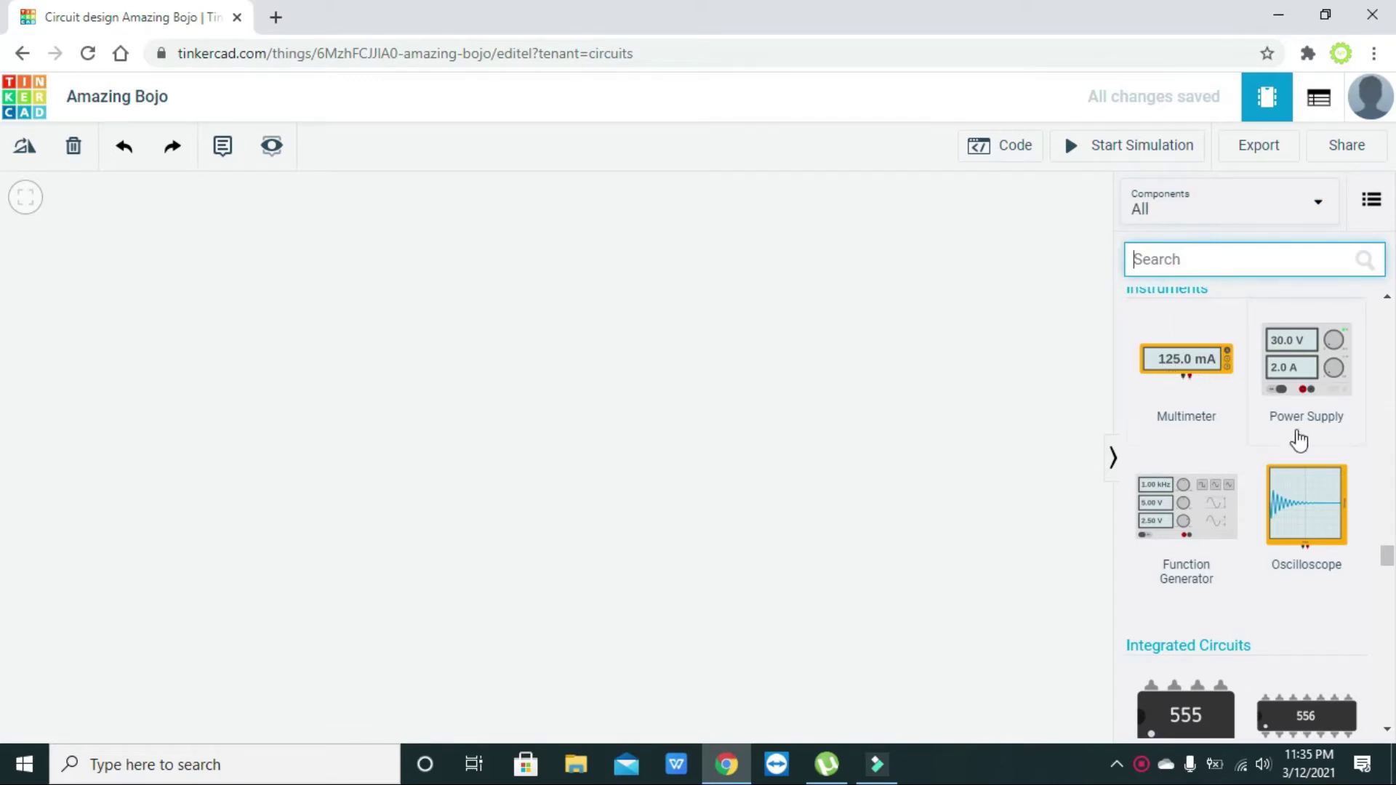
{"action": "left_click_drag", "start_coordinate": [1386, 562], "coordinate": [1386, 551]}
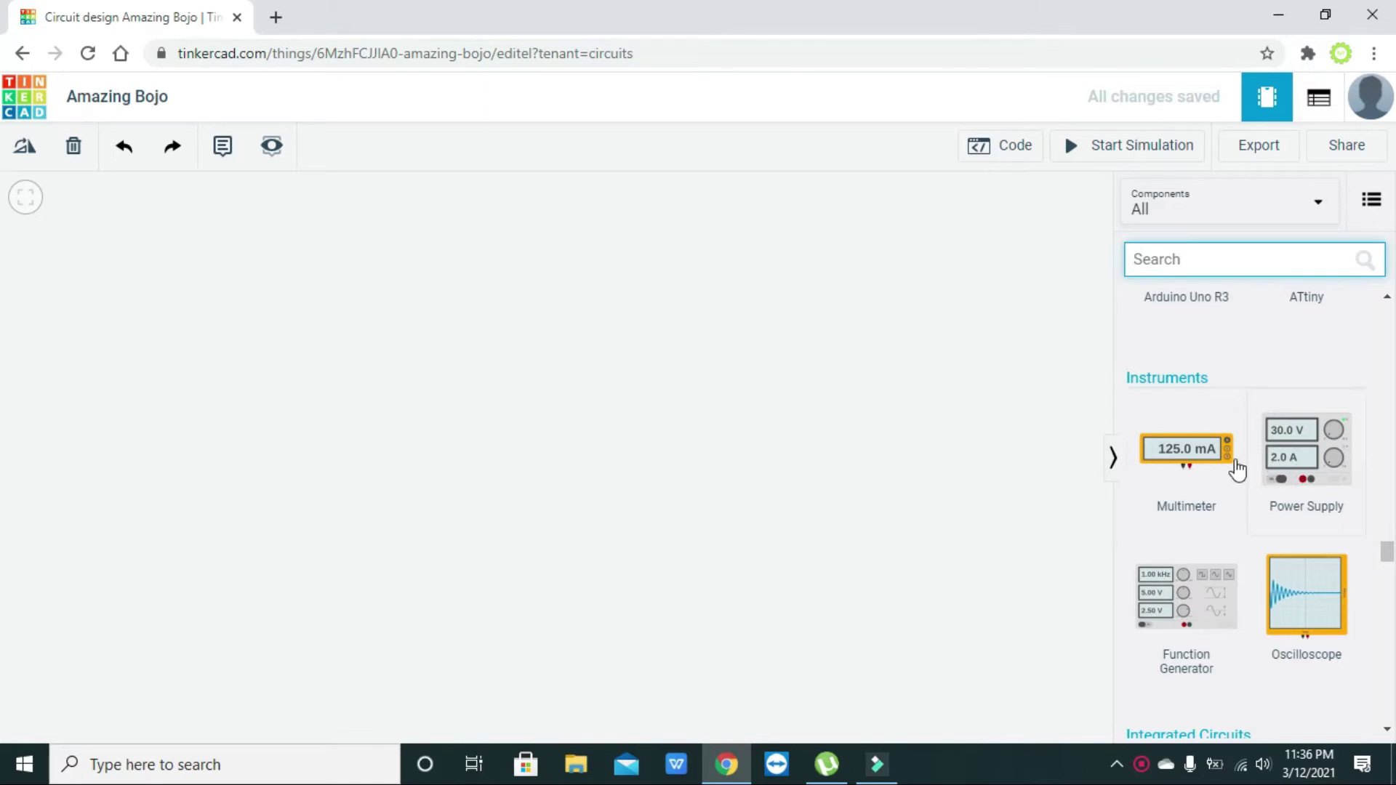
{"action": "left_click", "coordinate": [1289, 455]}
{"action": "left_click_drag", "start_coordinate": [1289, 456], "coordinate": [396, 445]}
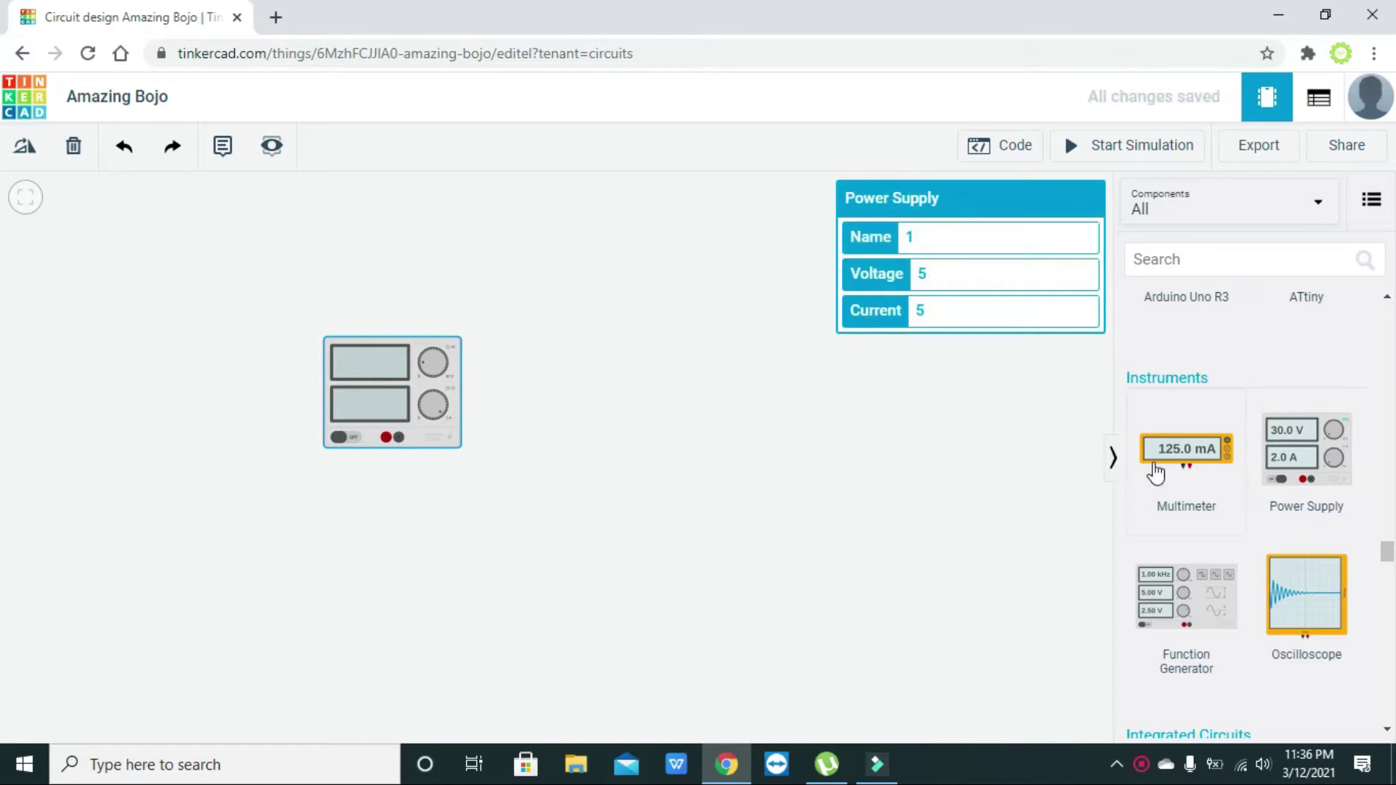
{"action": "left_click_drag", "start_coordinate": [1183, 469], "coordinate": [773, 414]}
{"action": "left_click", "coordinate": [778, 447]}
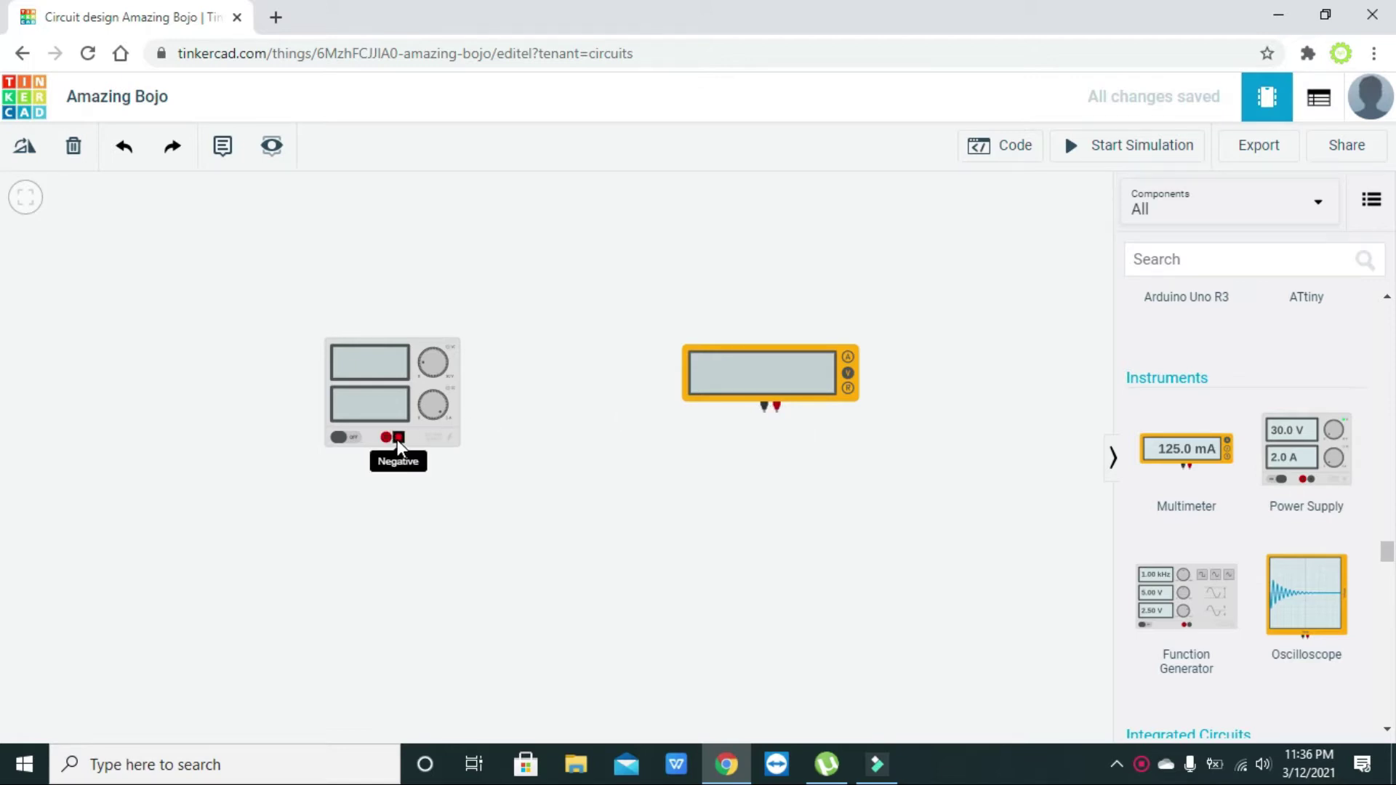
Wire the multimeter's negative probe to the power supply's negative terminal and its positive probe to the positive terminal
{"action": "left_click", "coordinate": [356, 445]}
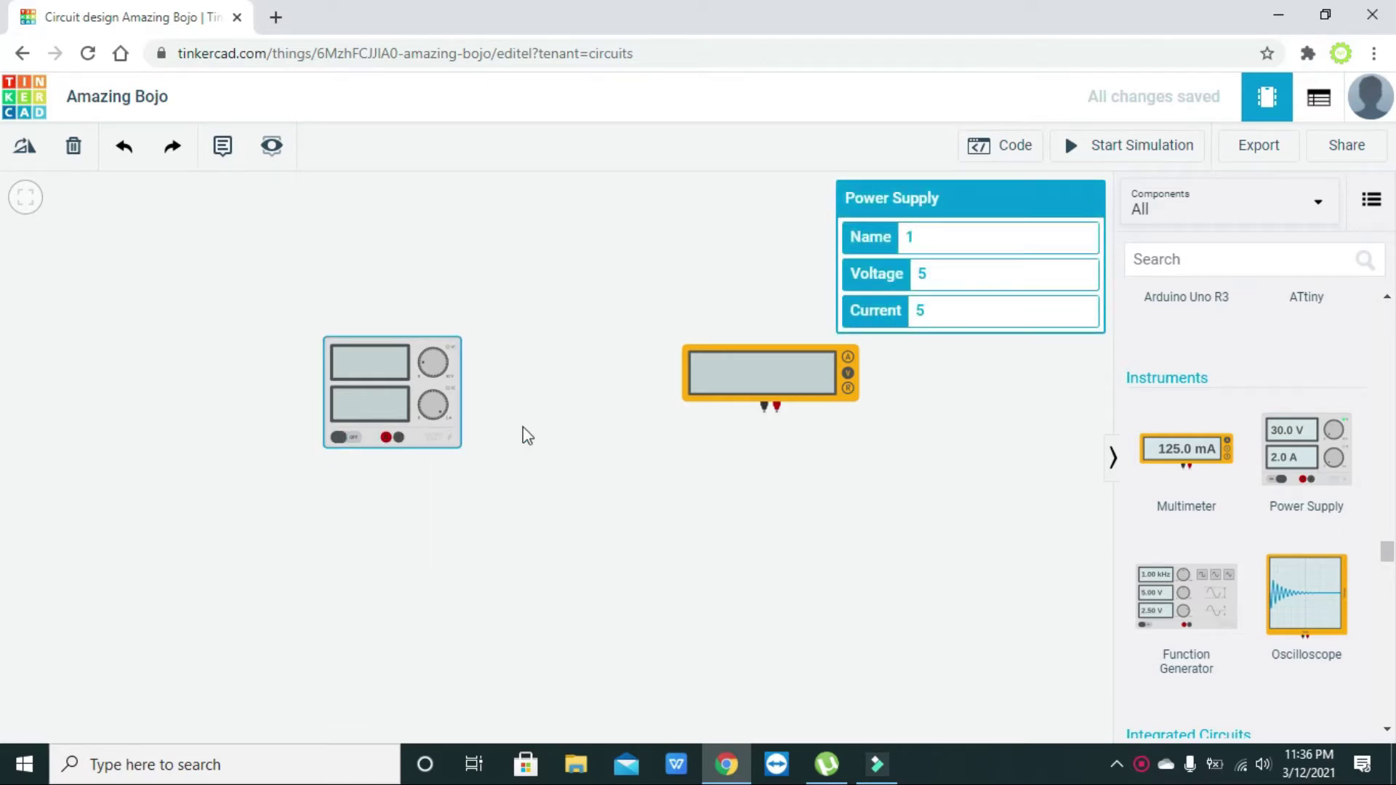
{"action": "left_click", "coordinate": [765, 413]}
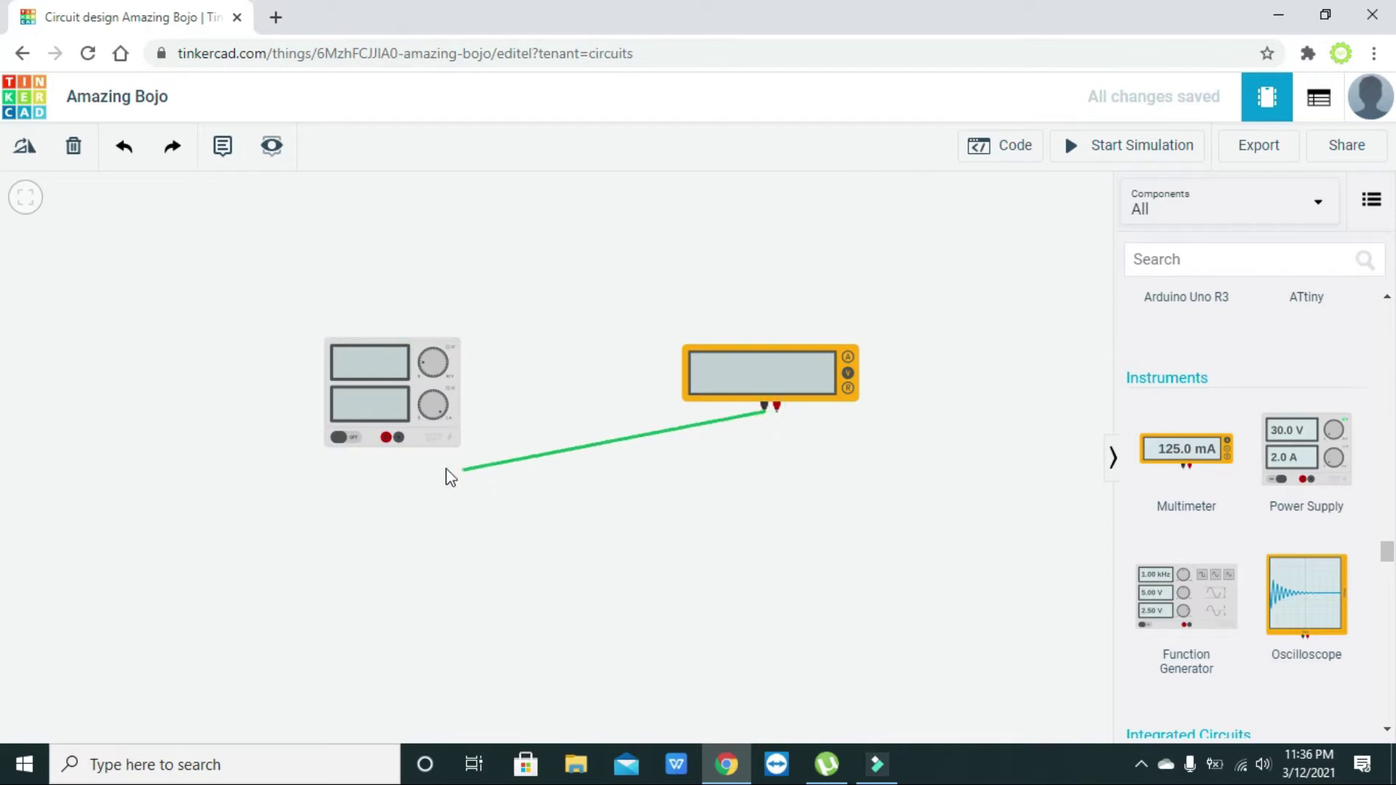
{"action": "left_click", "coordinate": [402, 438]}
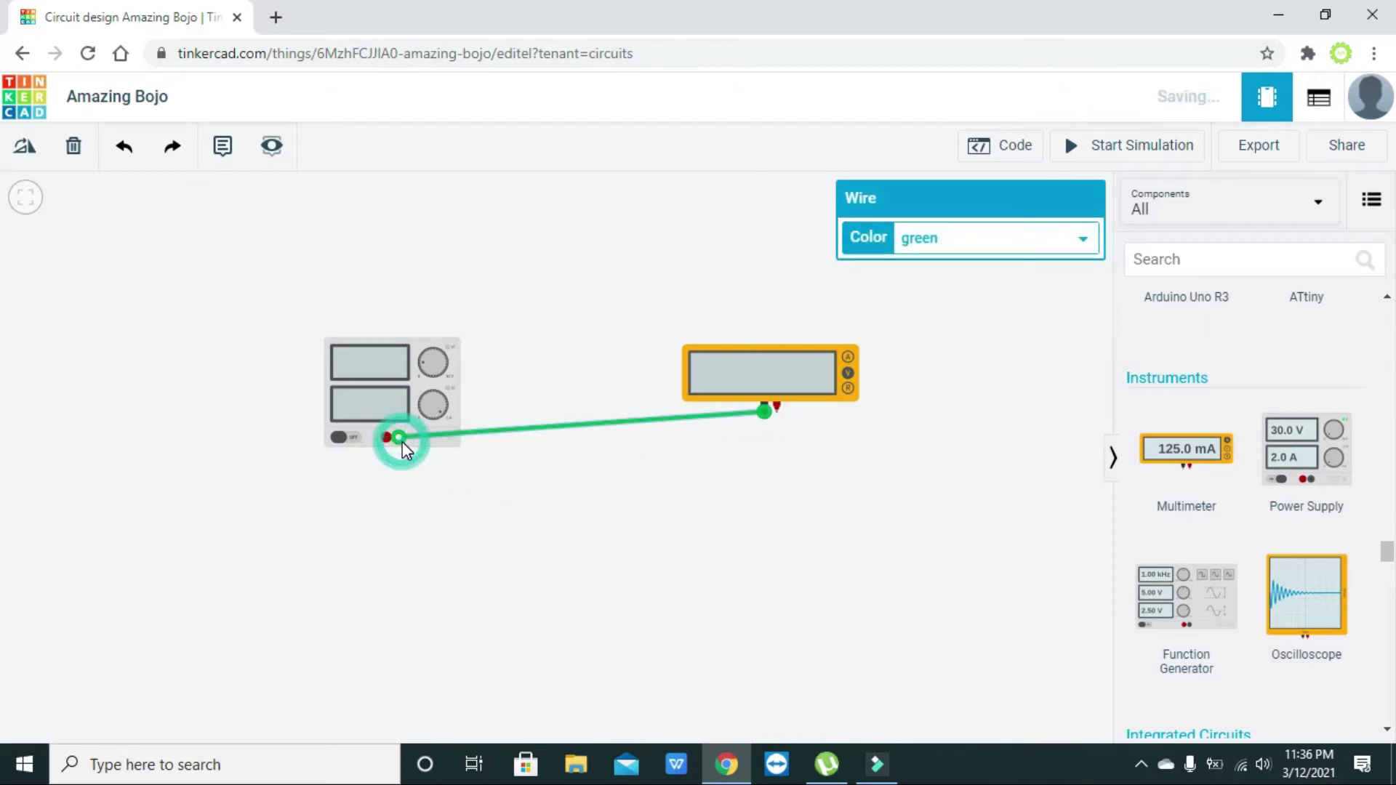
{"action": "left_click", "coordinate": [386, 438]}
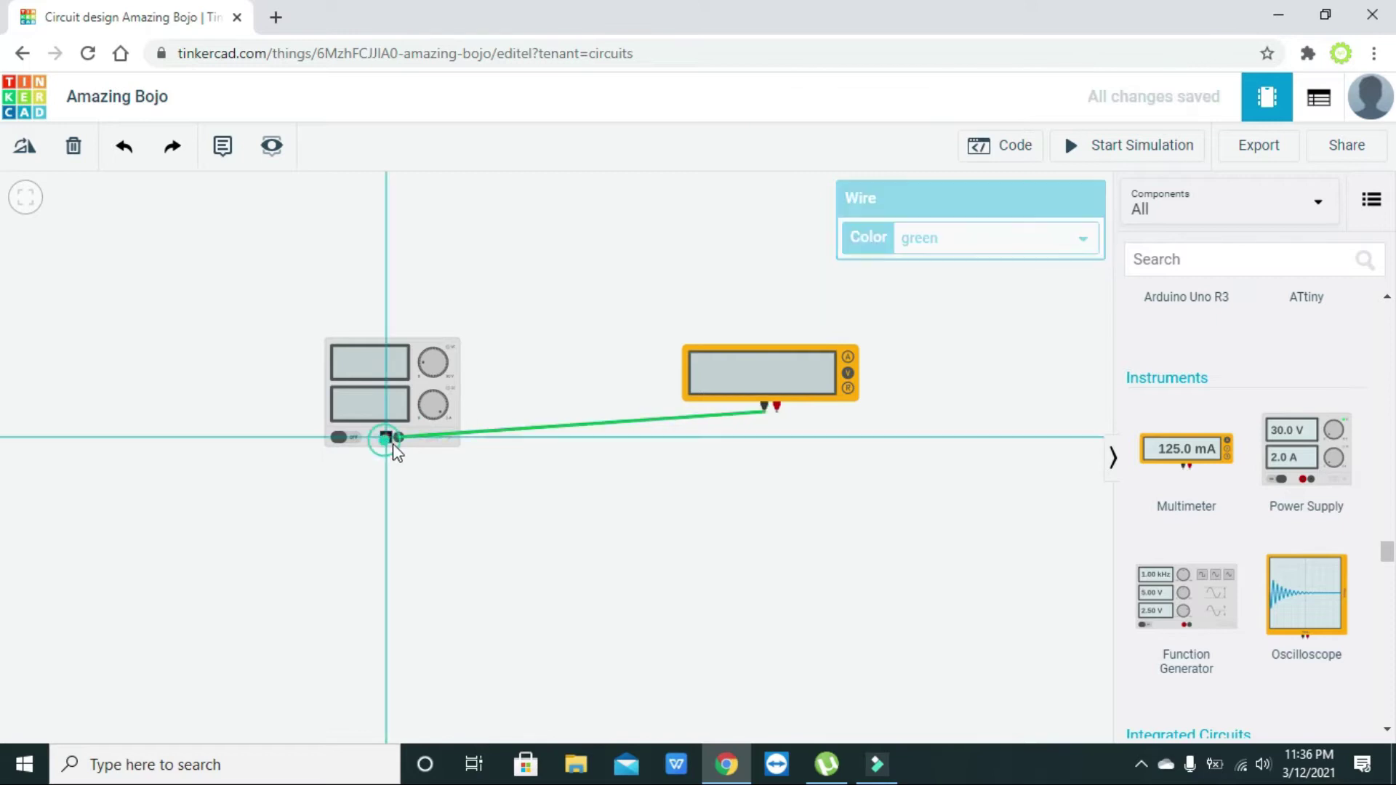
{"action": "left_click", "coordinate": [777, 413]}
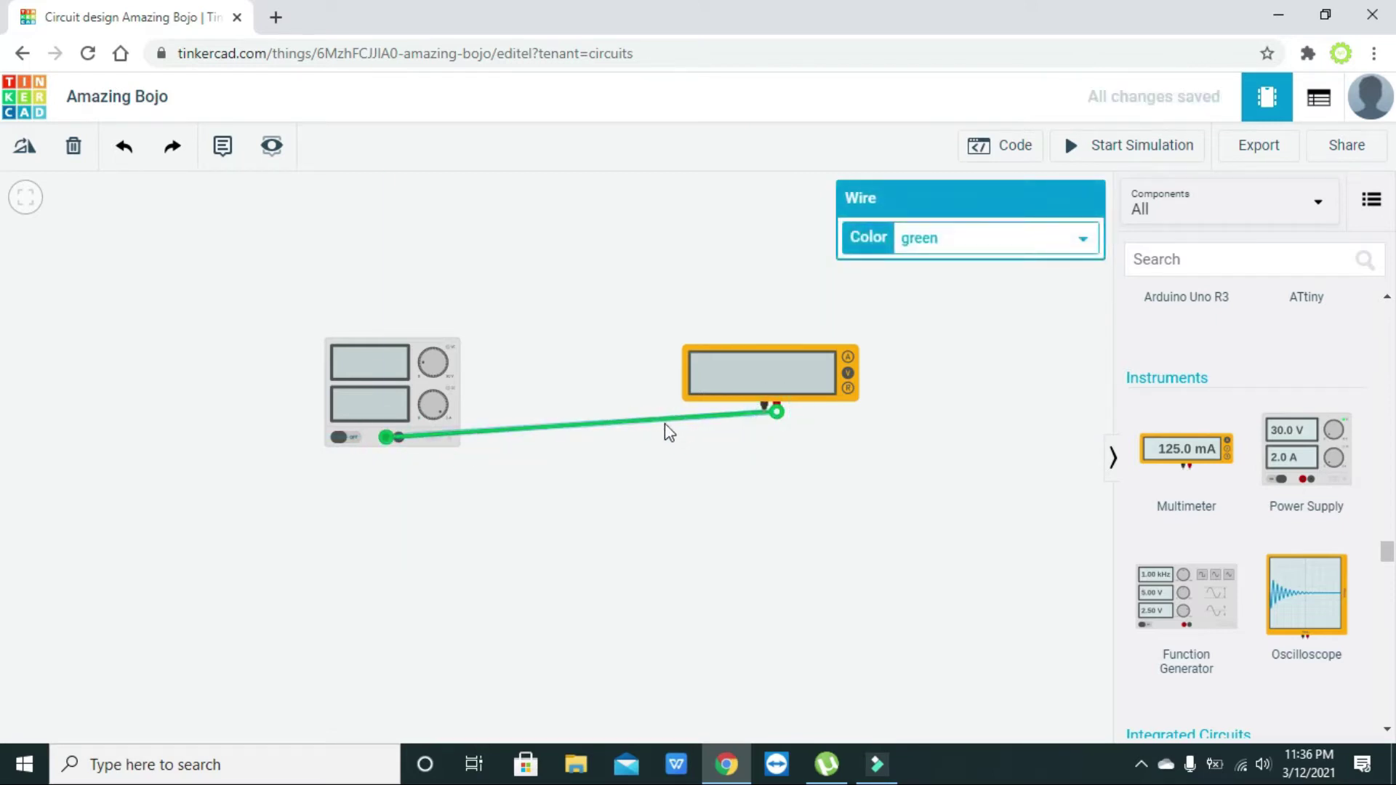
Reroute both wires with right-angle bends so they run parallel beneath the power supply and multimeter
{"action": "left_click_drag", "start_coordinate": [665, 419], "coordinate": [777, 493]}
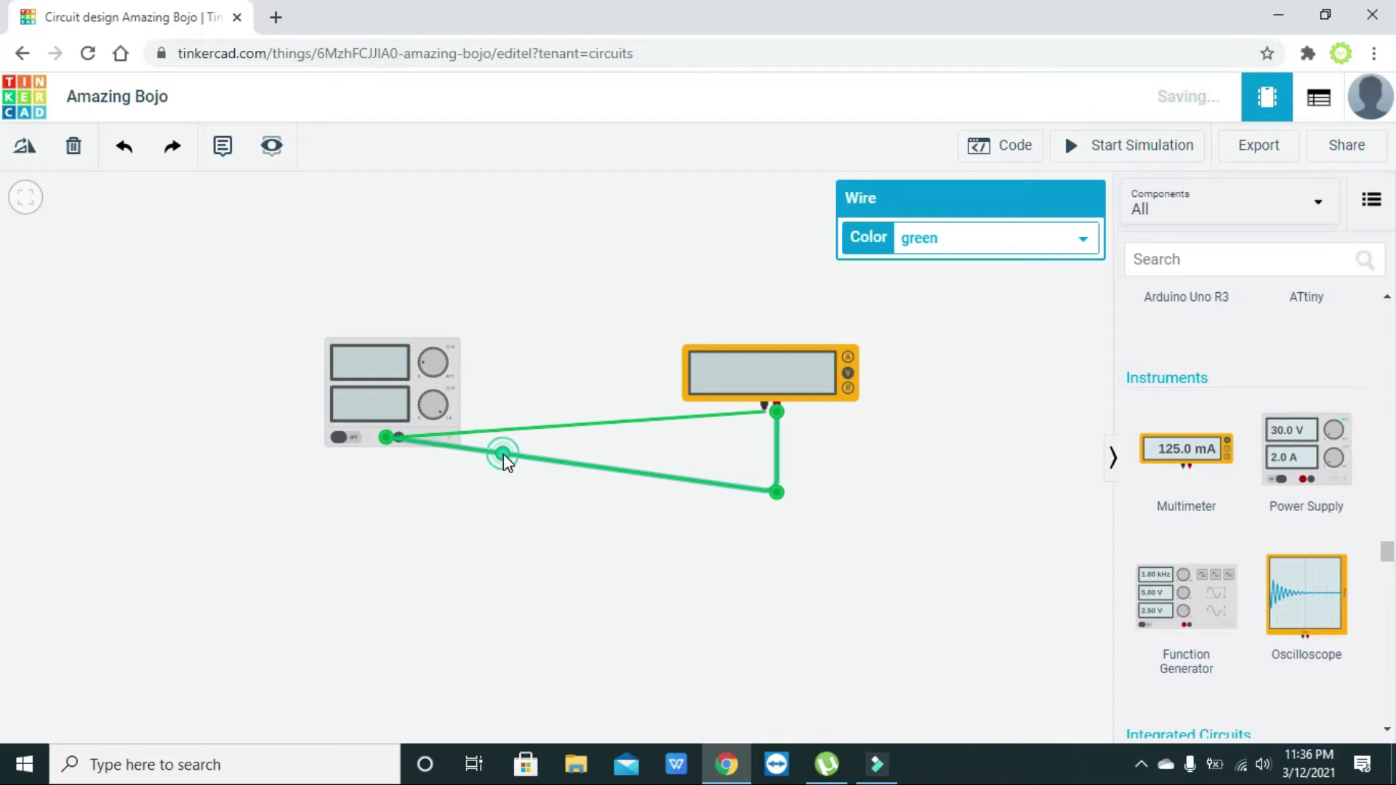
{"action": "left_click_drag", "start_coordinate": [503, 458], "coordinate": [387, 512]}
{"action": "left_click_drag", "start_coordinate": [776, 495], "coordinate": [775, 507]}
{"action": "left_click_drag", "start_coordinate": [701, 416], "coordinate": [763, 487]}
{"action": "left_click_drag", "start_coordinate": [432, 450], "coordinate": [400, 501]}
{"action": "left_click_drag", "start_coordinate": [764, 491], "coordinate": [763, 501]}
{"action": "left_click", "coordinate": [818, 531]}
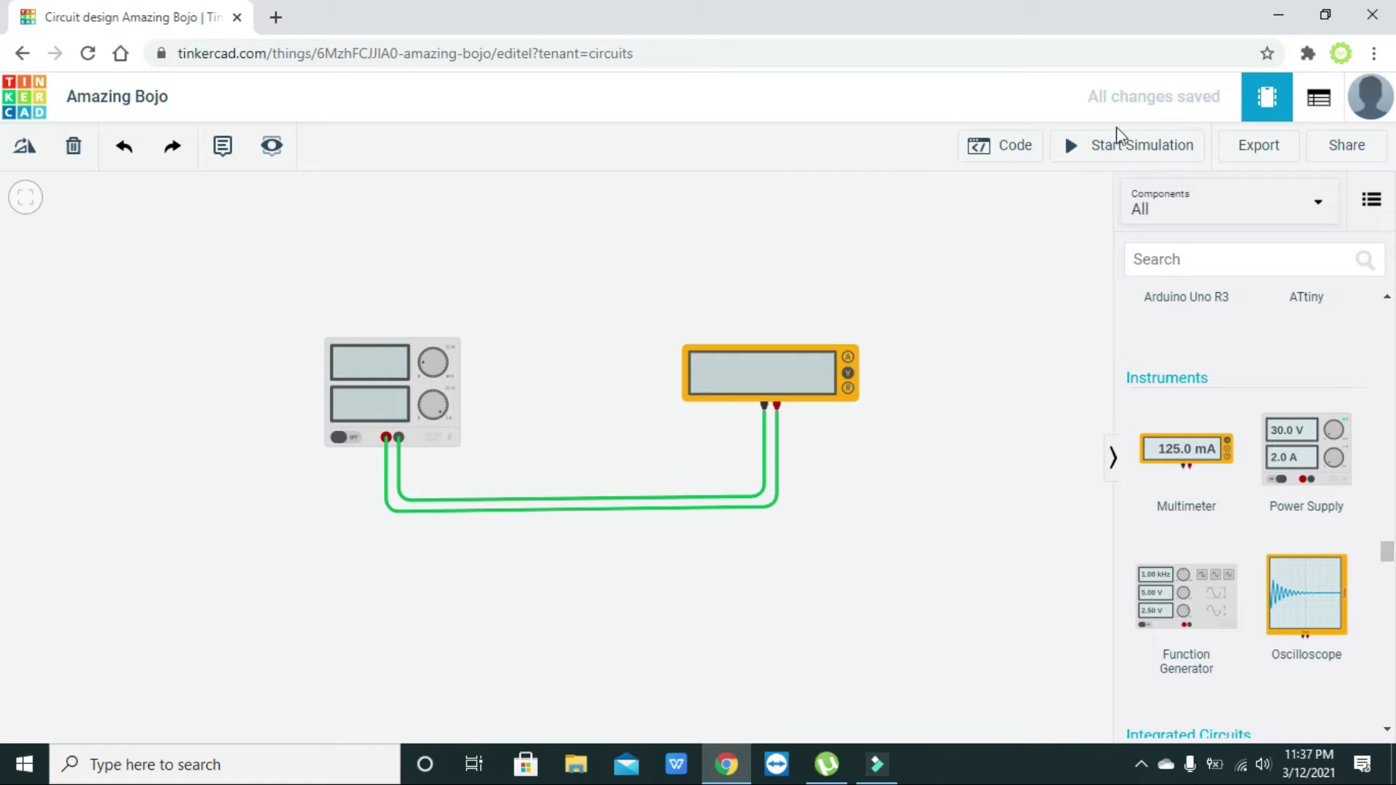
Start the simulation and turn the power supply's voltage knob up to 7.60 V
{"action": "left_click", "coordinate": [1132, 153]}
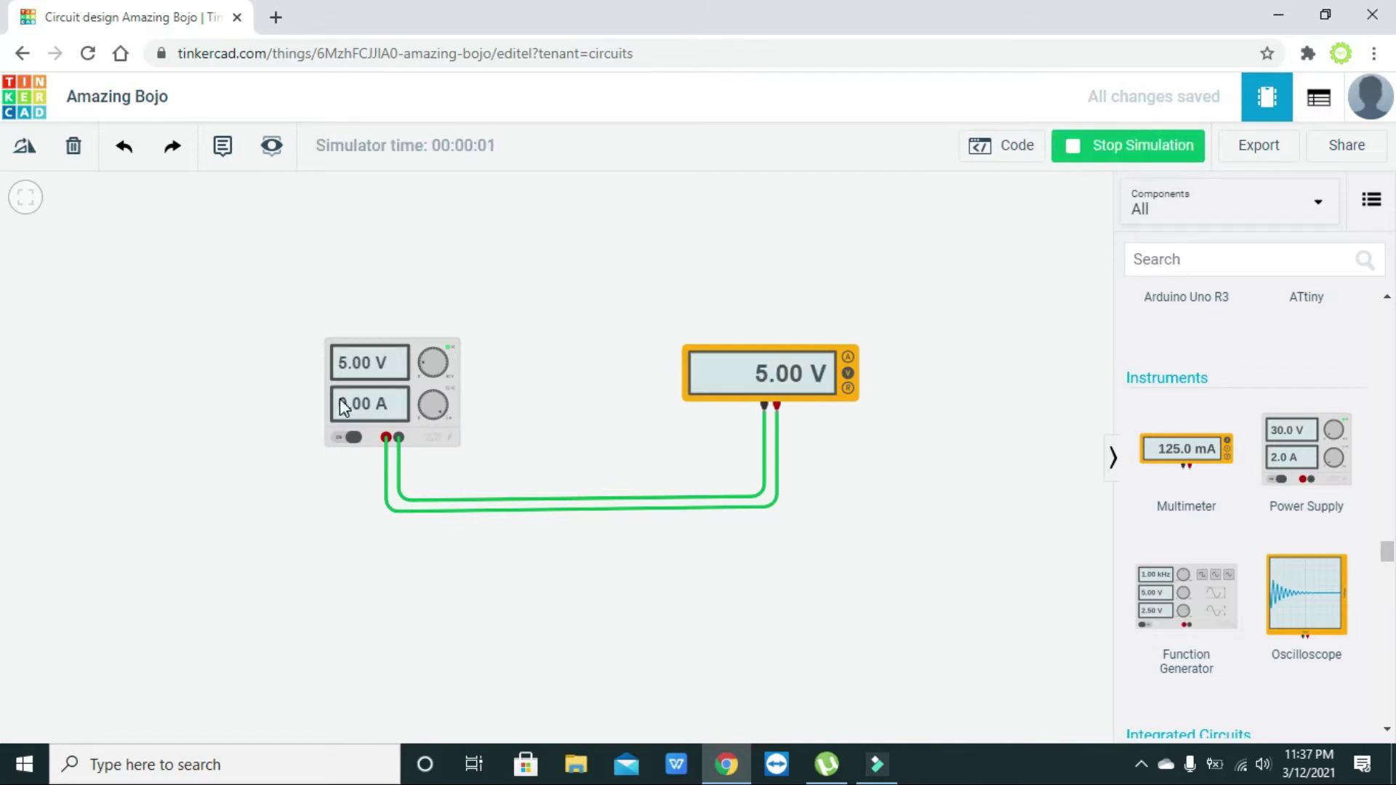
{"action": "left_click_drag", "start_coordinate": [424, 364], "coordinate": [422, 358]}
{"action": "left_click_drag", "start_coordinate": [429, 365], "coordinate": [432, 355]}
{"action": "mouse_move", "coordinate": [435, 363]}
{"action": "left_mouse_down"}
{"action": "mouse_move", "coordinate": [443, 354]}
{"action": "mouse_move", "coordinate": [431, 368]}
{"action": "mouse_move", "coordinate": [422, 358]}
{"action": "left_mouse_up"}
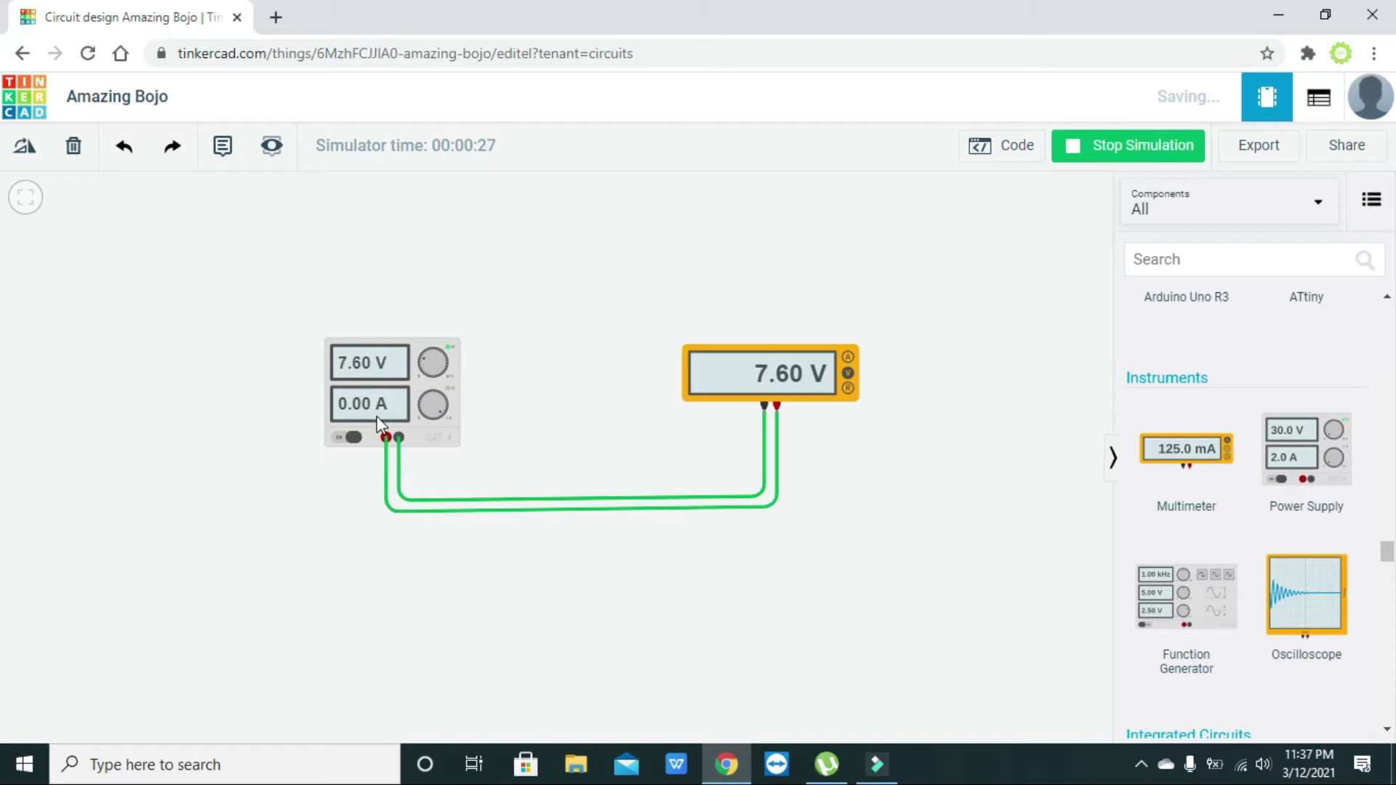
Adjust the power supply's knobs to 15.20 V and 4.90 A, and stop the simulation
{"action": "left_click", "coordinate": [348, 438]}
{"action": "left_click", "coordinate": [351, 437]}
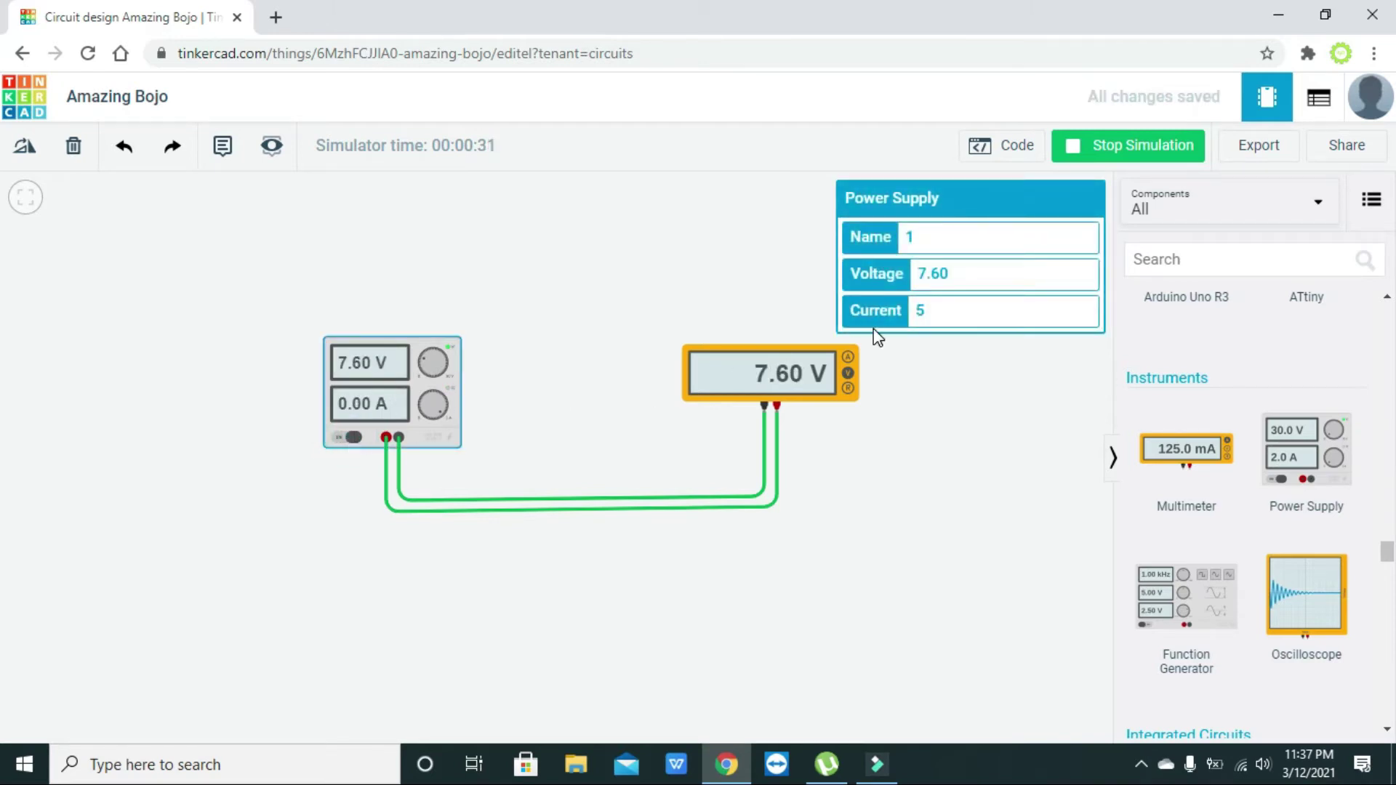
{"action": "left_click", "coordinate": [443, 352]}
{"action": "left_click", "coordinate": [439, 396]}
{"action": "mouse_move", "coordinate": [439, 396]}
{"action": "left_mouse_down"}
{"action": "mouse_move", "coordinate": [425, 417]}
{"action": "mouse_move", "coordinate": [429, 399]}
{"action": "mouse_move", "coordinate": [445, 416]}
{"action": "left_mouse_up"}
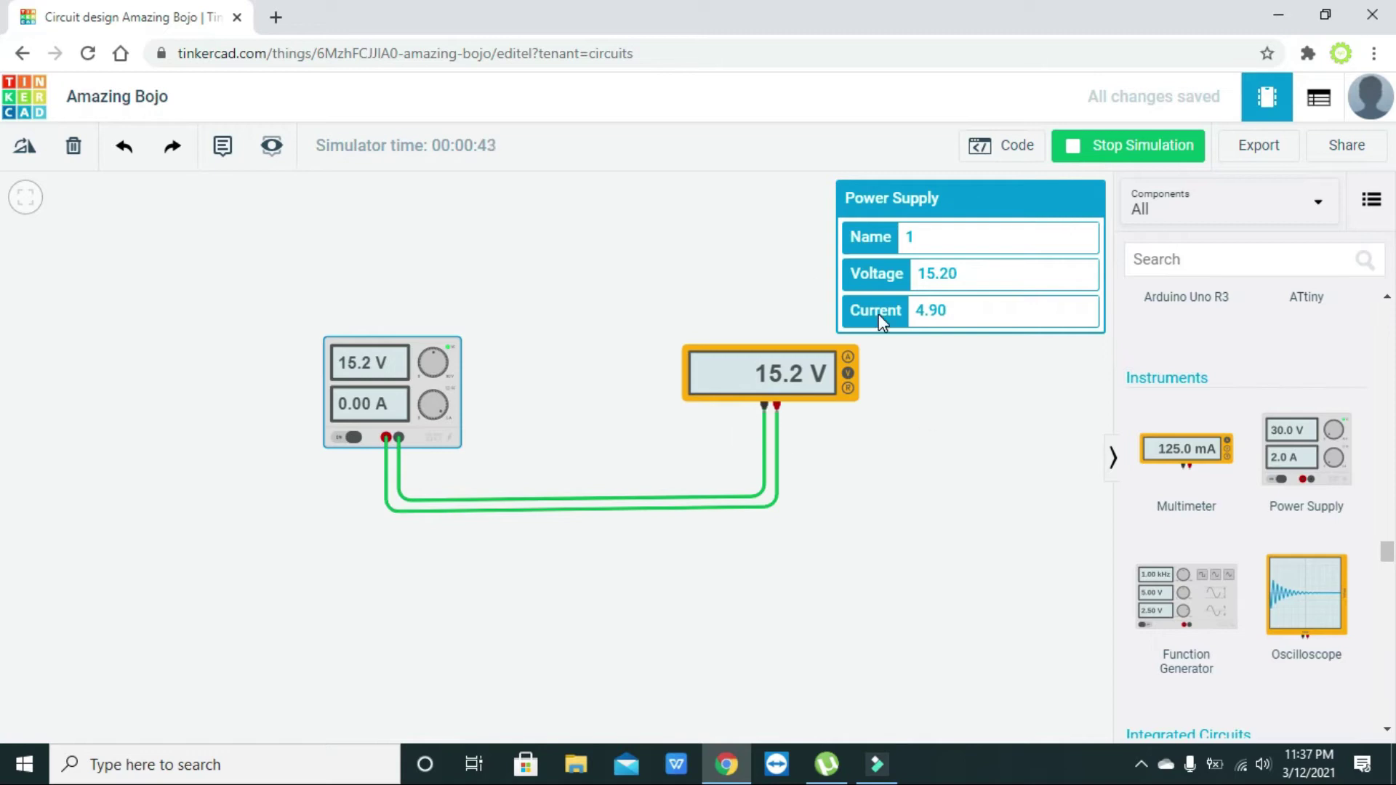
{"action": "left_click", "coordinate": [1113, 161]}
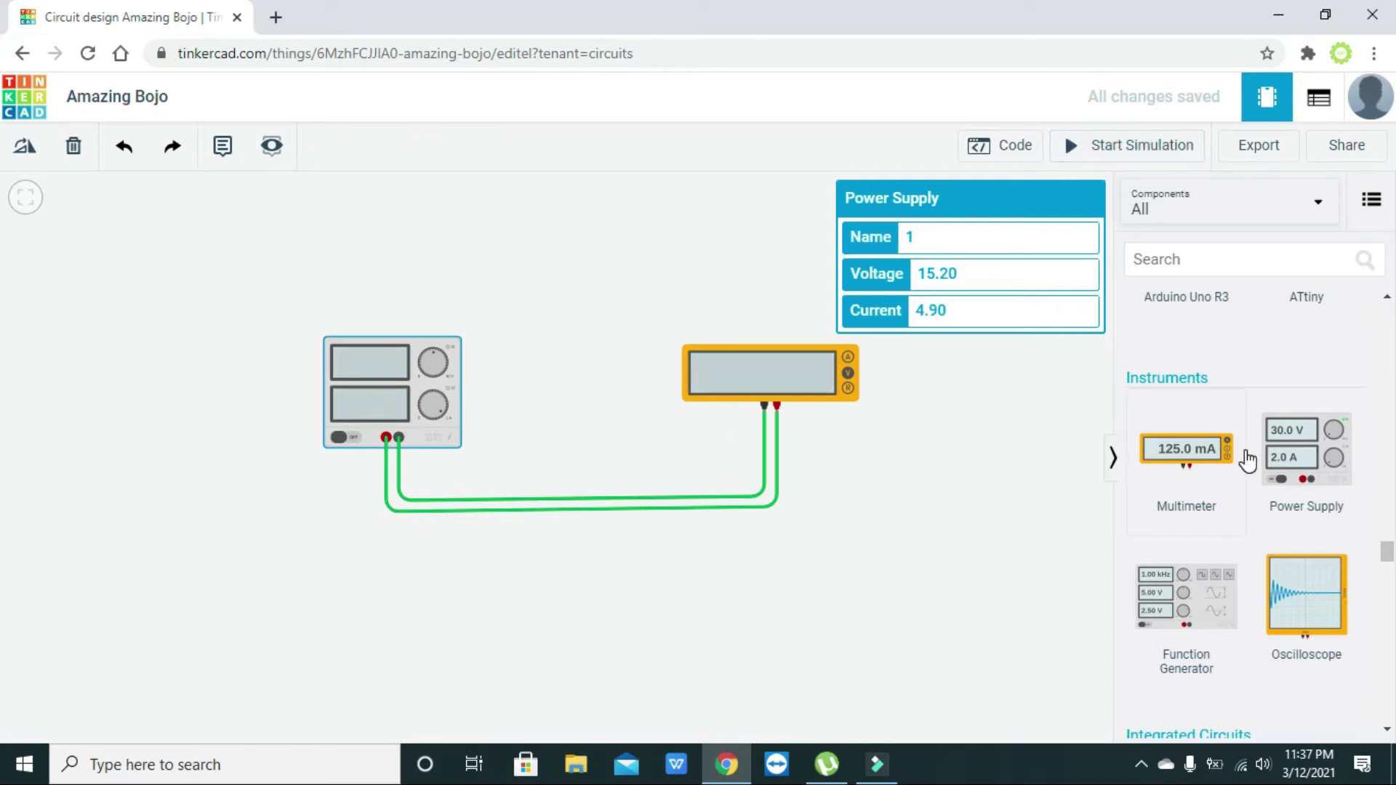
Add a light bulb between the power supply and multimeter, and delete the wire joining their negative terminals
{"action": "left_click", "coordinate": [1169, 254]}
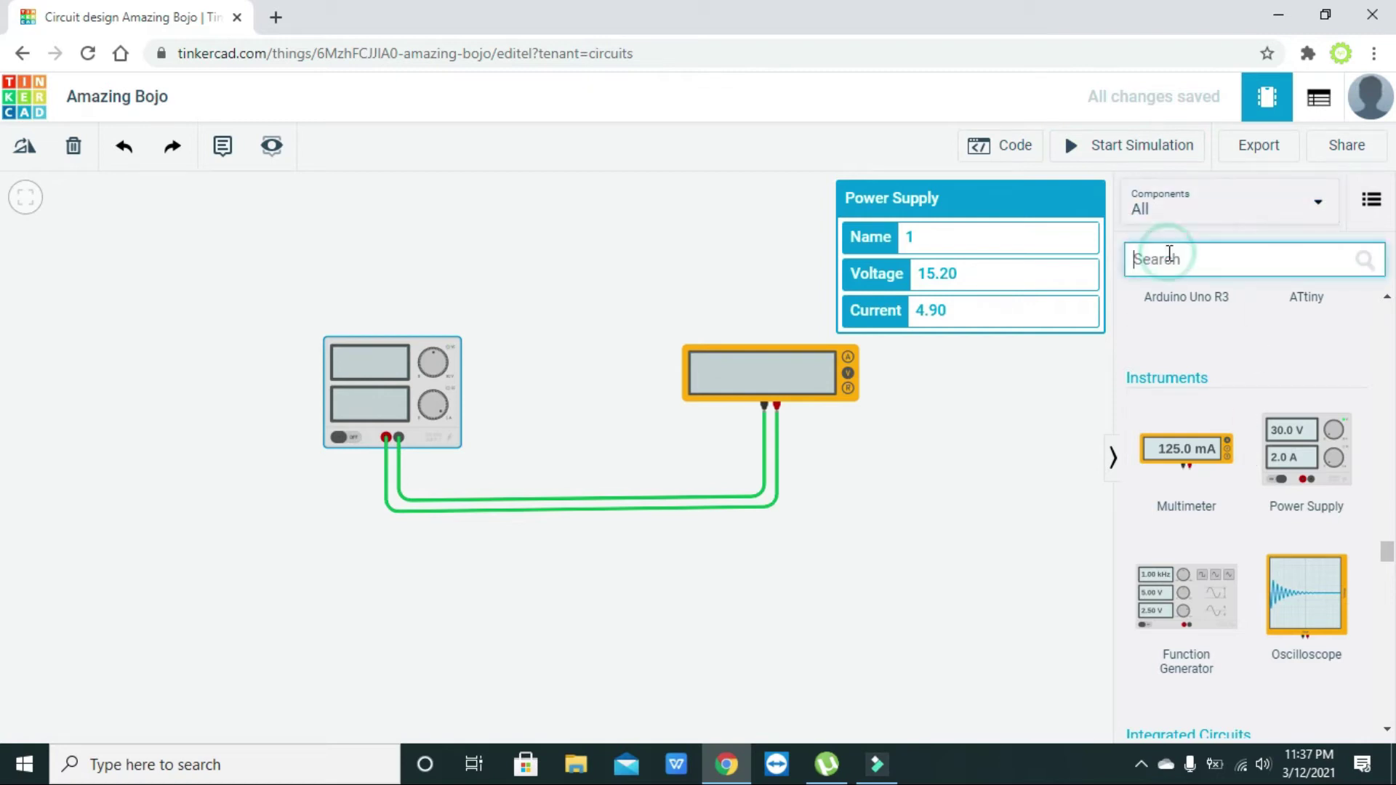
{"action": "type", "text": "bulb"}
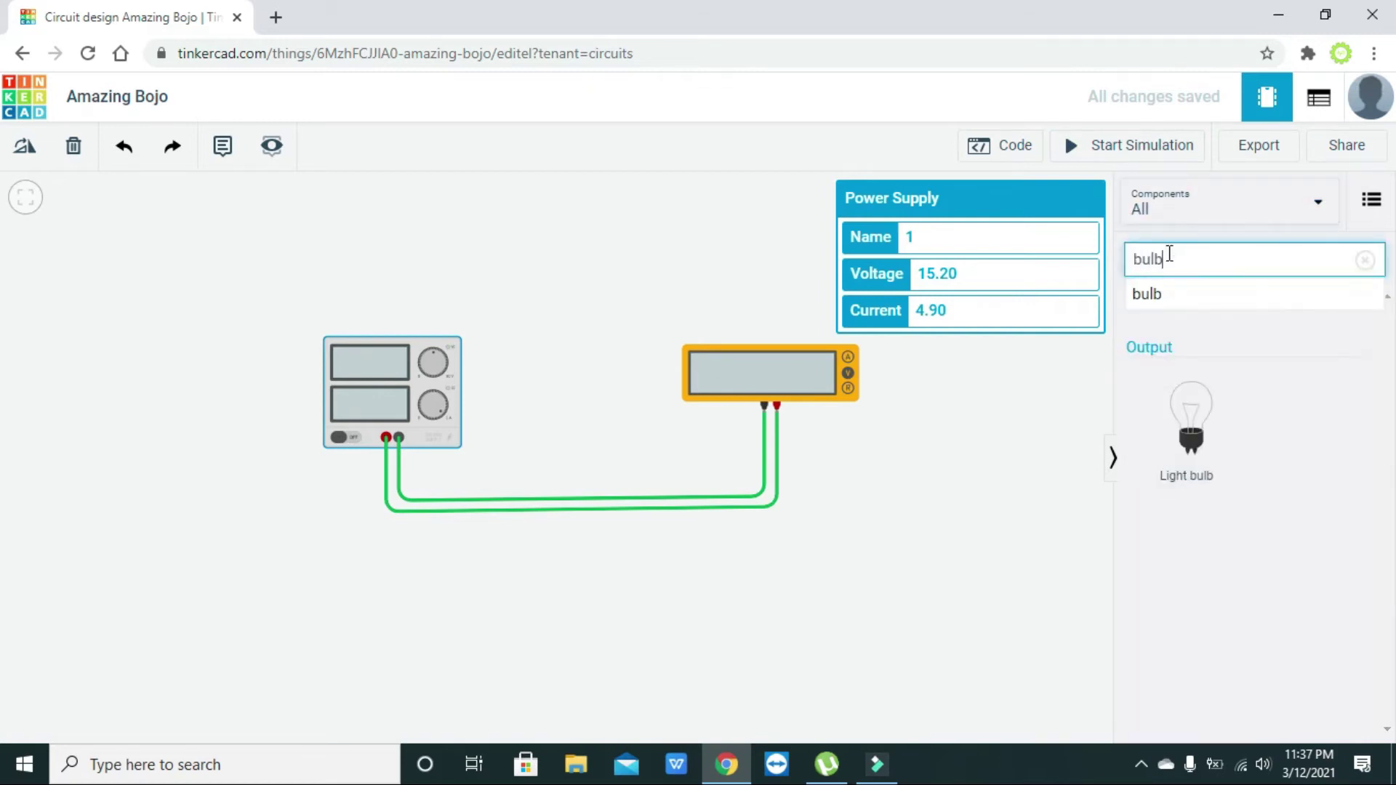
{"action": "left_click_drag", "start_coordinate": [1200, 396], "coordinate": [579, 447]}
{"action": "left_click", "coordinate": [578, 446]}
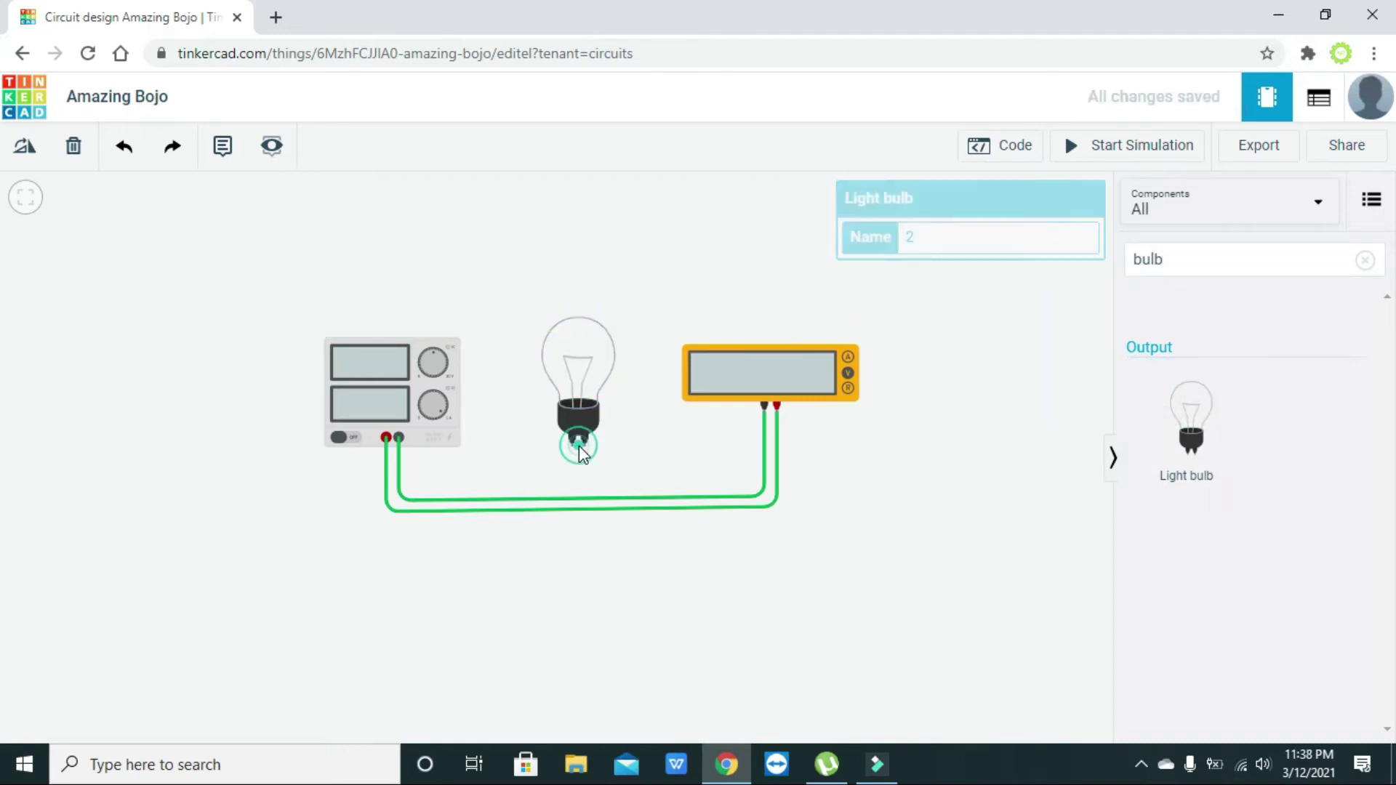
{"action": "left_click", "coordinate": [662, 497]}
{"action": "key", "text": "Delete"}
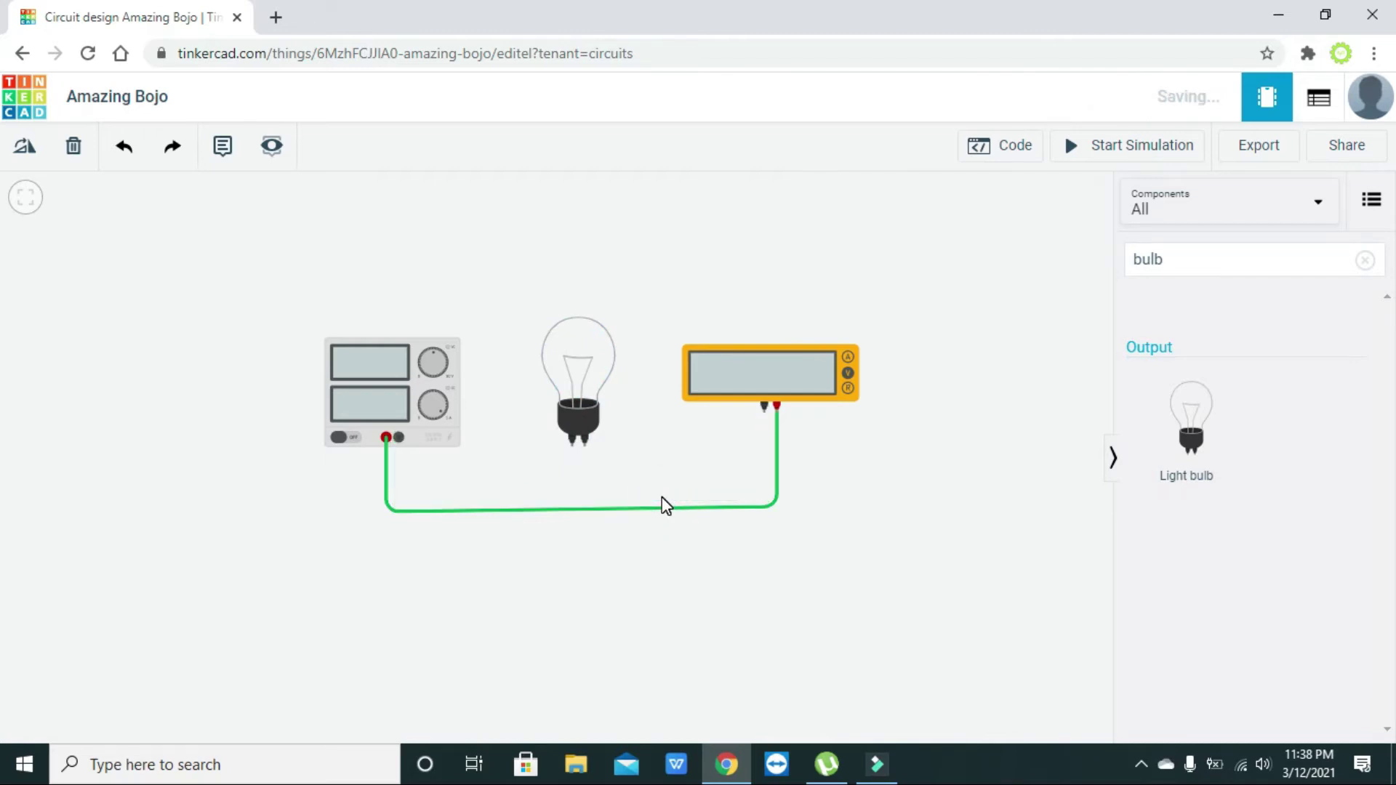
{"action": "left_click", "coordinate": [582, 448]}
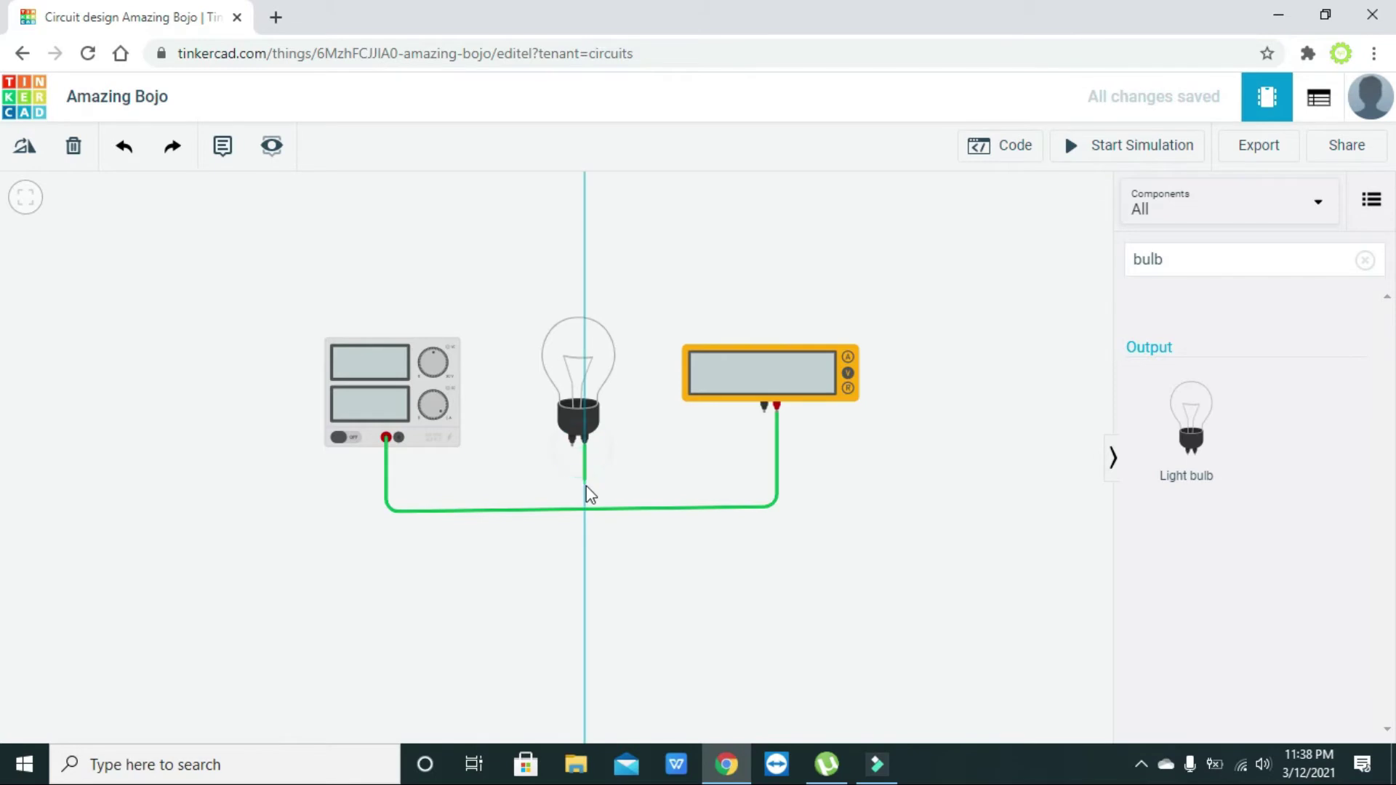
{"action": "left_click", "coordinate": [584, 508]}
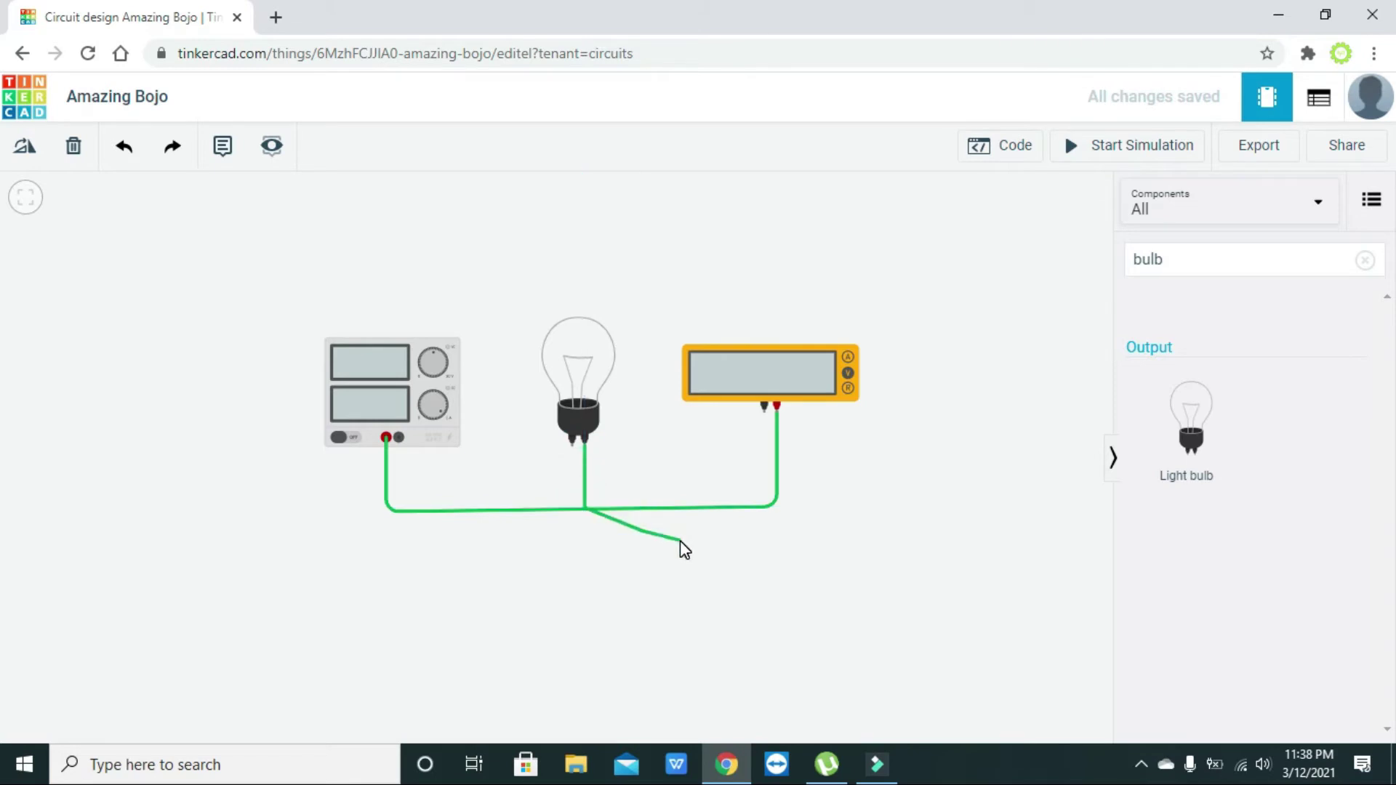
{"action": "key", "text": "Escape"}
Wire the light bulb's Terminal 1 to the power supply's positive terminal
{"action": "left_click", "coordinate": [571, 445]}
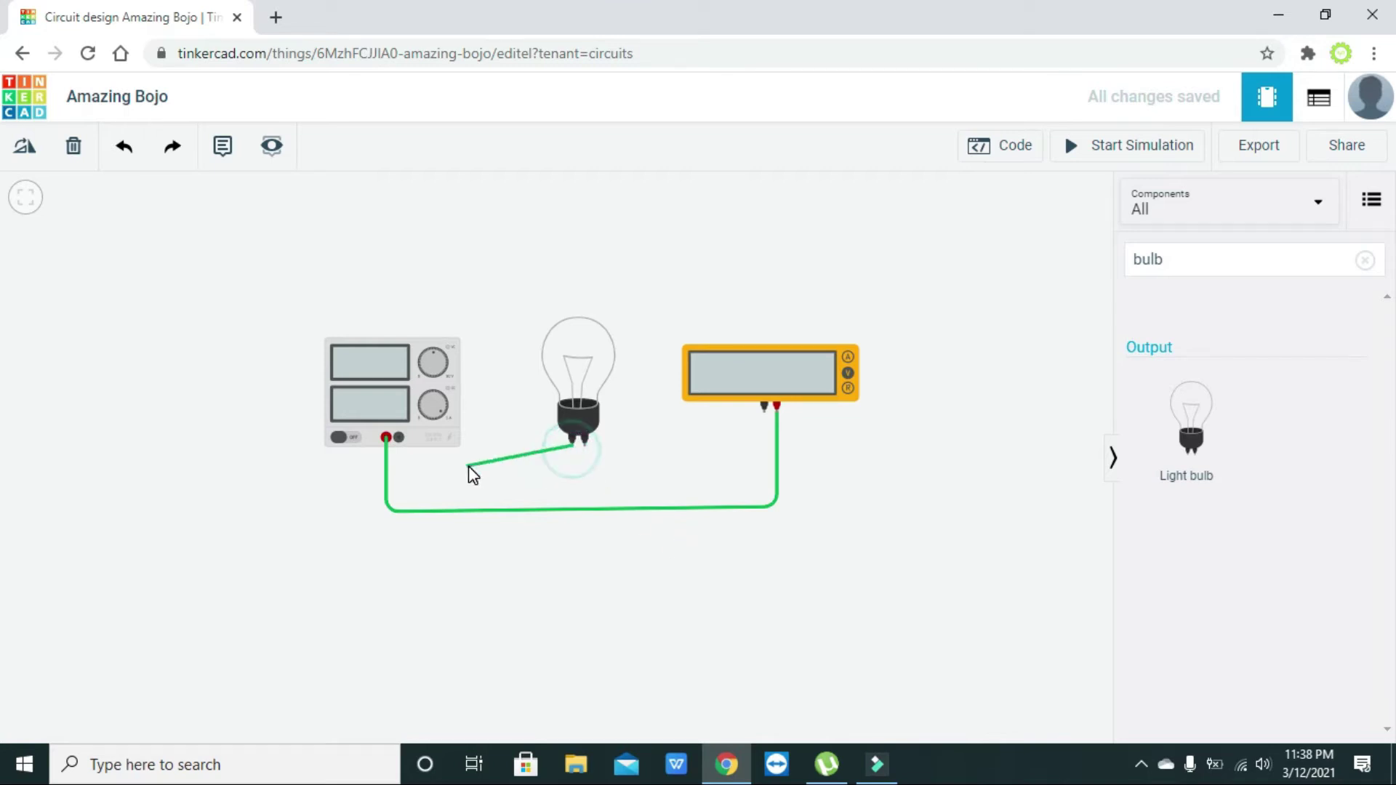
{"action": "left_click", "coordinate": [386, 437]}
{"action": "left_click", "coordinate": [435, 438]}
{"action": "left_click", "coordinate": [571, 444]}
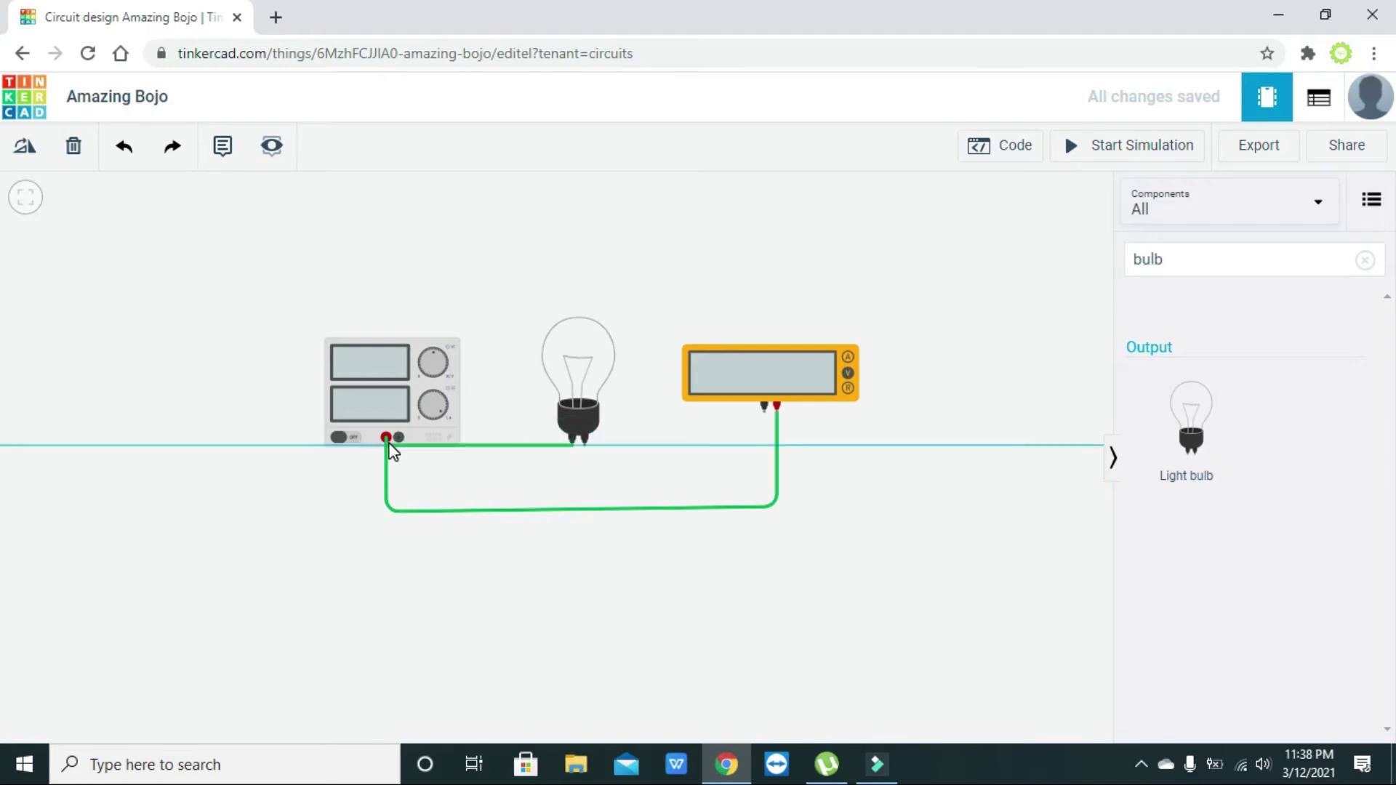
{"action": "left_click", "coordinate": [387, 438]}
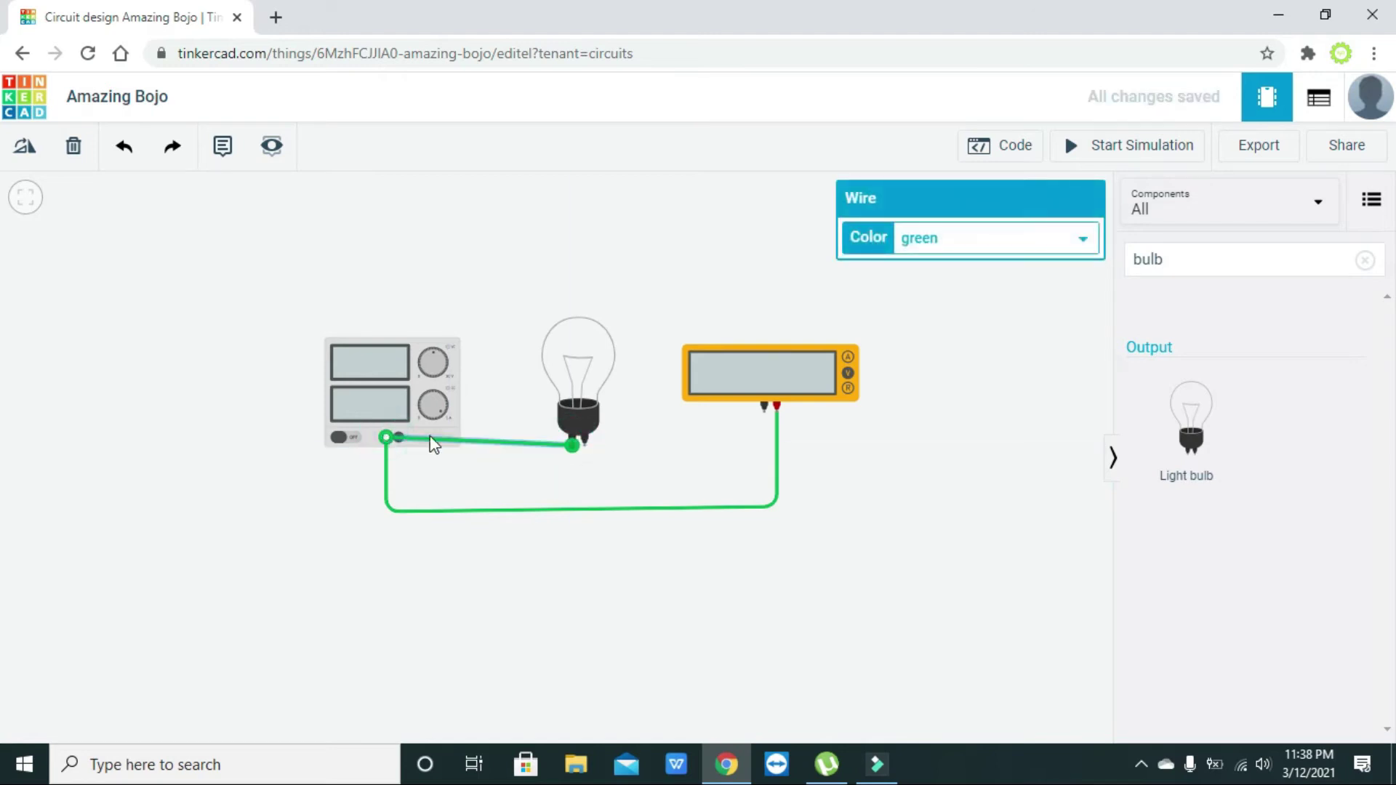
Bend the bulb's wire into right-angle corners so it runs beneath the power supply and the bulb
{"action": "left_click_drag", "start_coordinate": [461, 439], "coordinate": [390, 509]}
{"action": "left_click_drag", "start_coordinate": [509, 468], "coordinate": [572, 509]}
{"action": "left_click", "coordinate": [679, 480]}
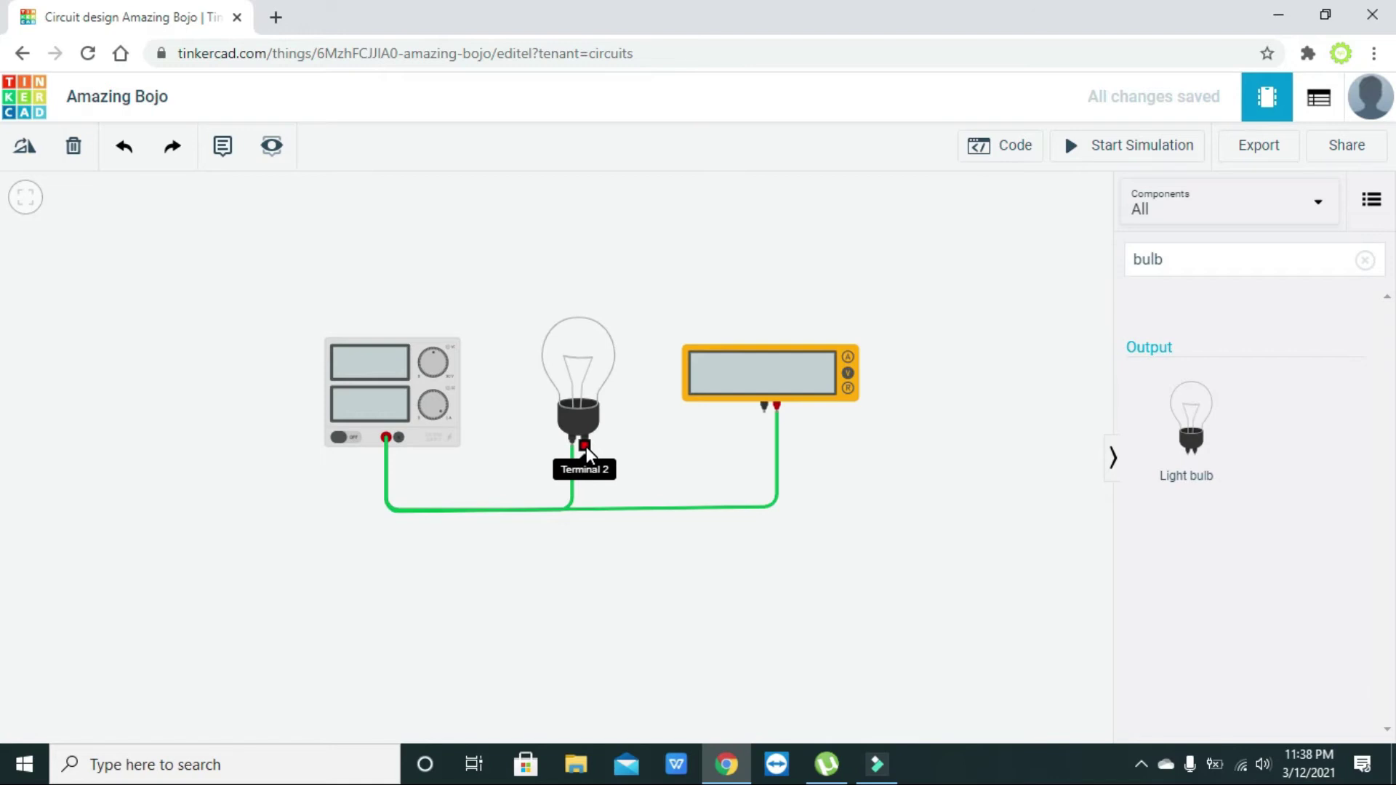
Delete the wire between the power supply's positive terminal and the multimeter's positive probe
{"action": "left_click", "coordinate": [586, 447]}
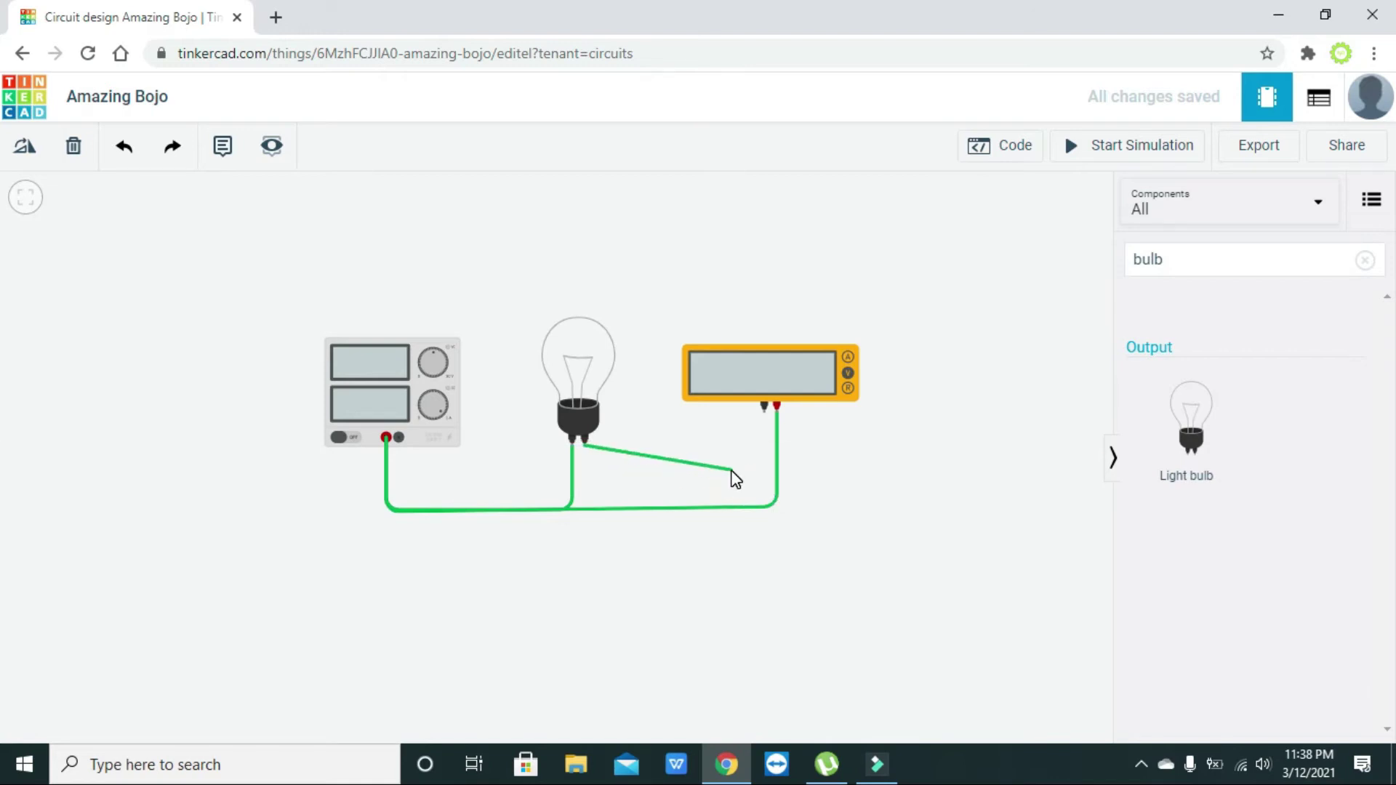
{"action": "key", "text": "Escape"}
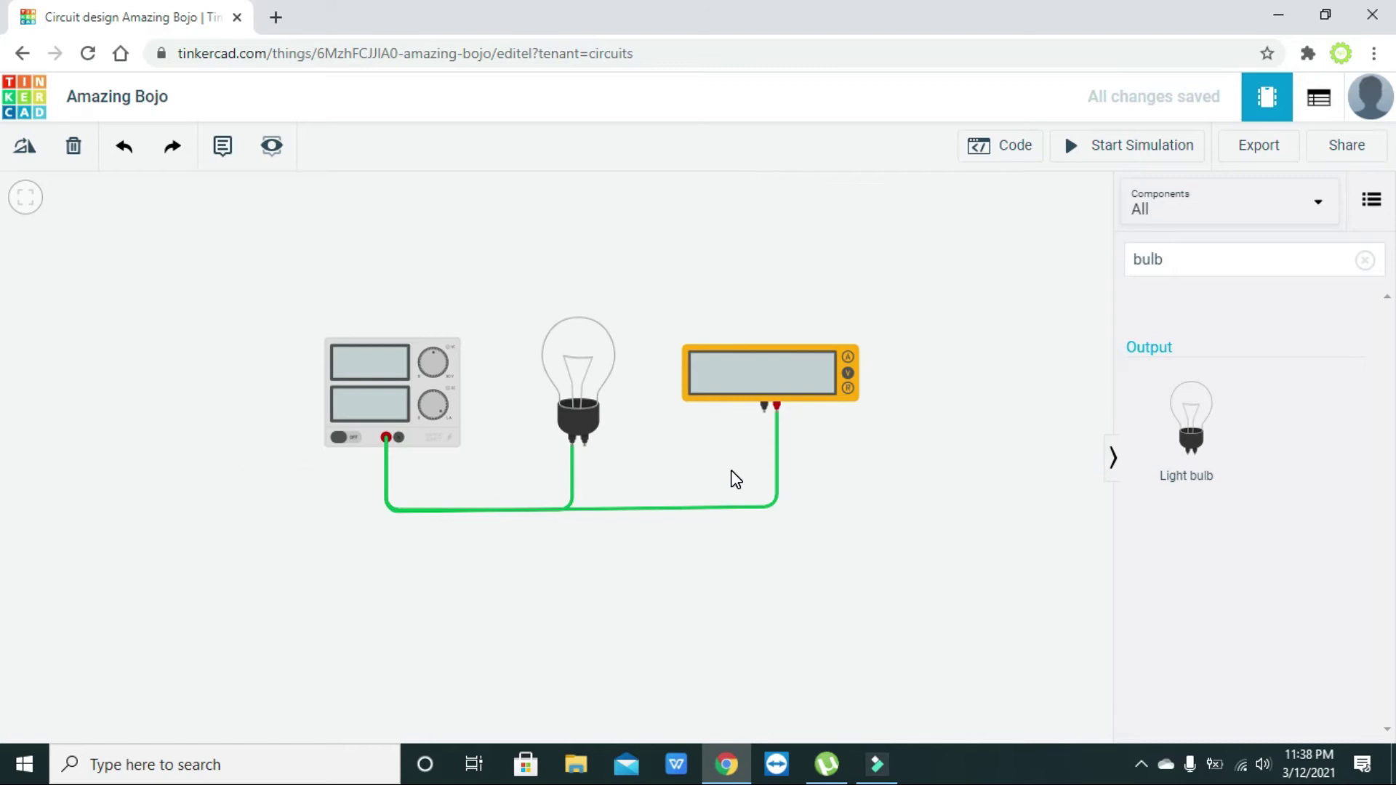
{"action": "left_click", "coordinate": [777, 461]}
{"action": "key", "text": "Delete"}
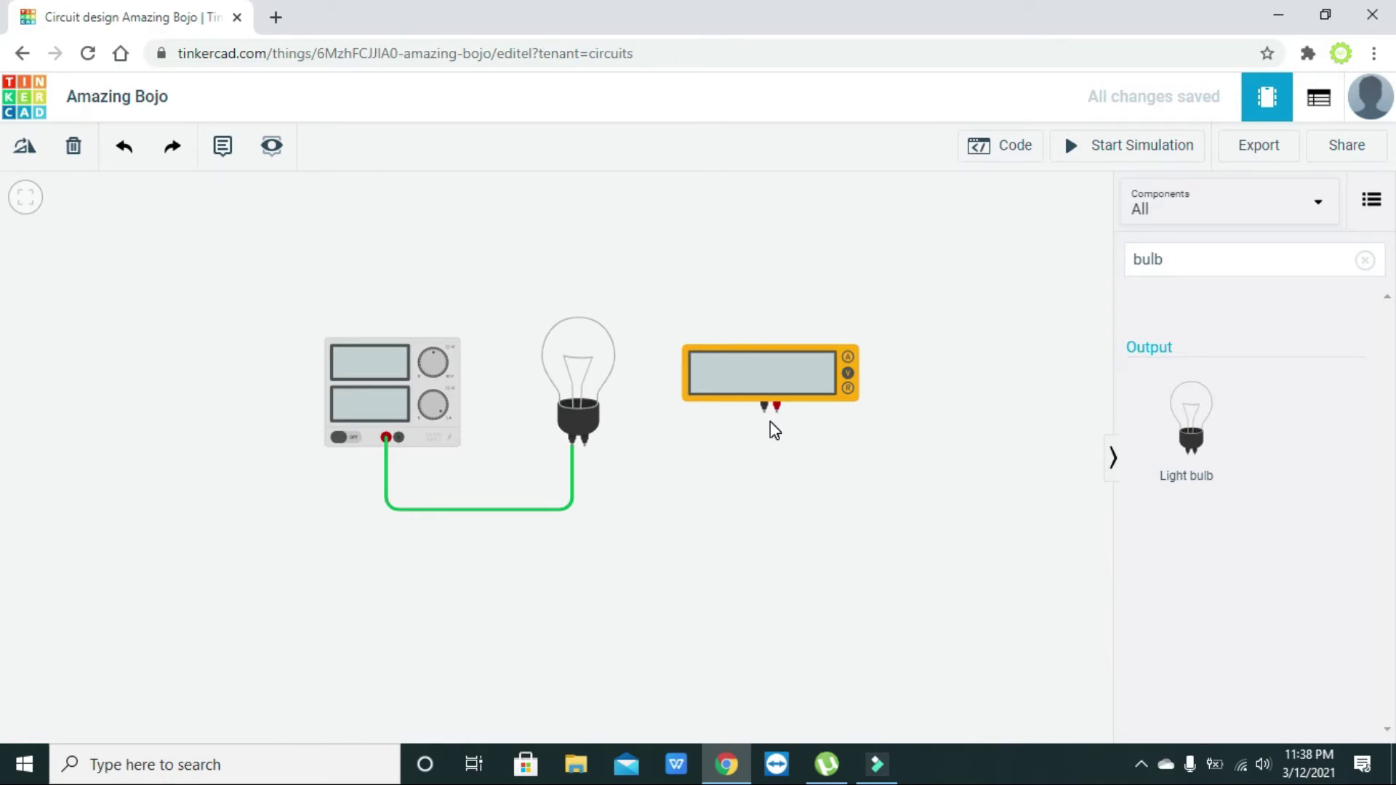
Move the light bulb to the far side of the multimeter, and move the multimeter below the green wire
{"action": "left_click", "coordinate": [586, 441]}
{"action": "left_click_drag", "start_coordinate": [580, 429], "coordinate": [634, 447]}
{"action": "left_click_drag", "start_coordinate": [779, 526], "coordinate": [951, 488]}
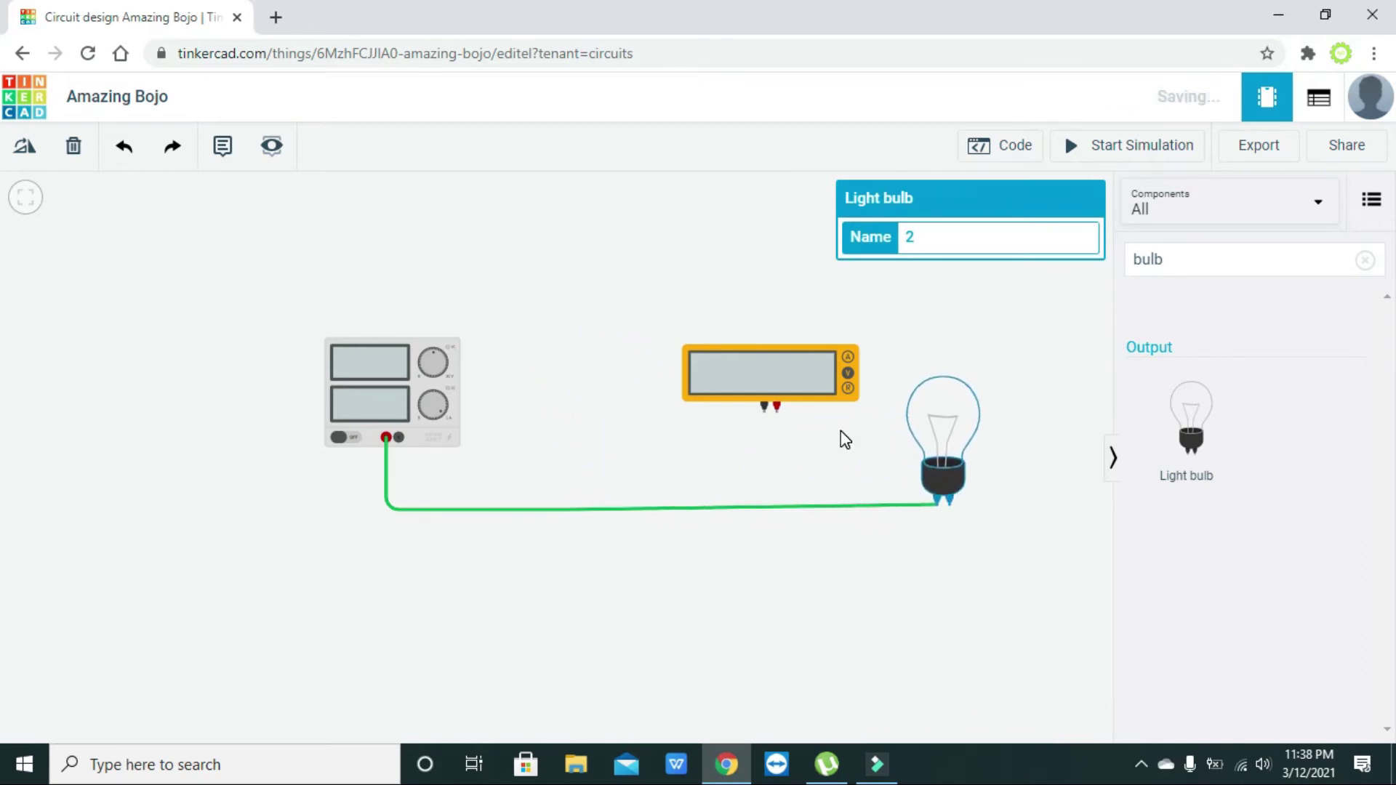
{"action": "left_click", "coordinate": [803, 396]}
{"action": "left_click_drag", "start_coordinate": [803, 397], "coordinate": [770, 587]}
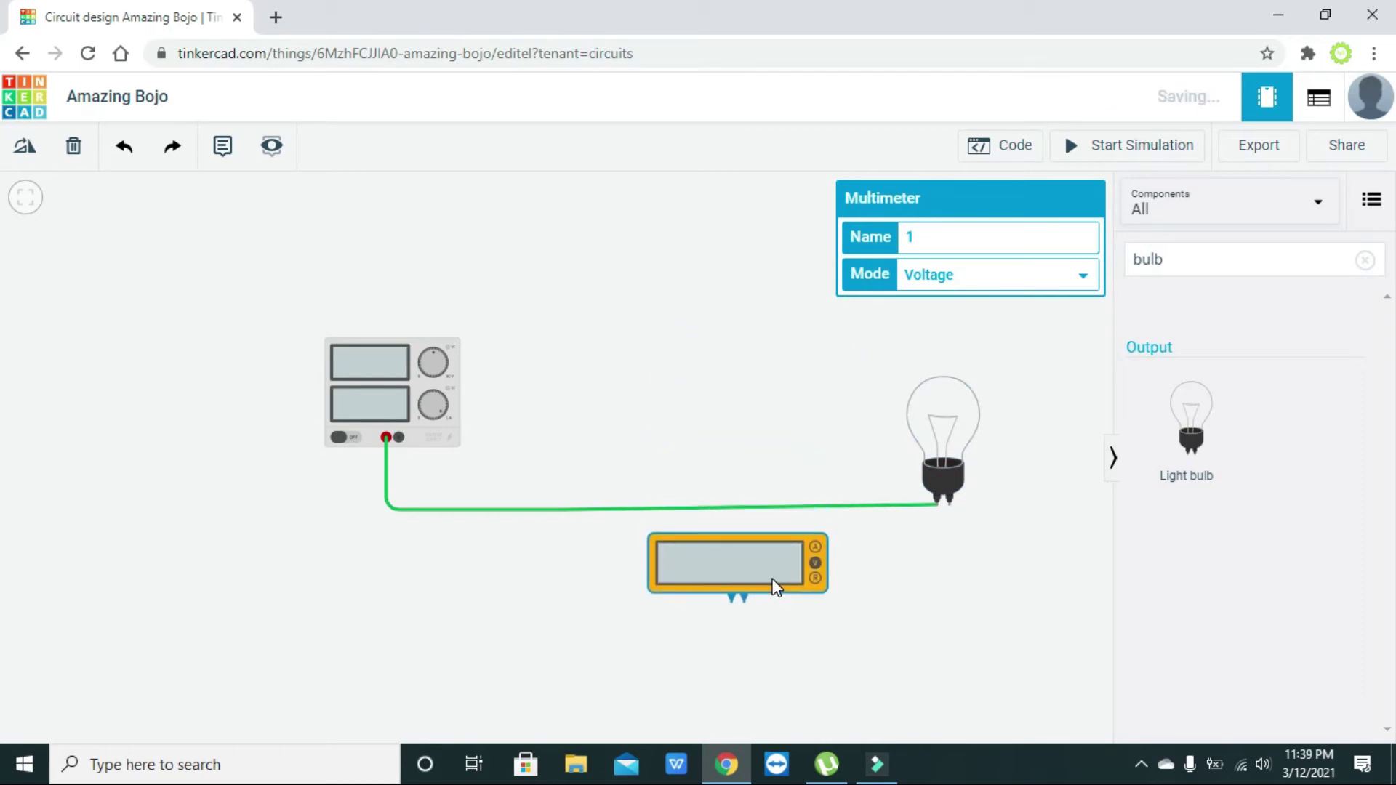
{"action": "left_click", "coordinate": [809, 621]}
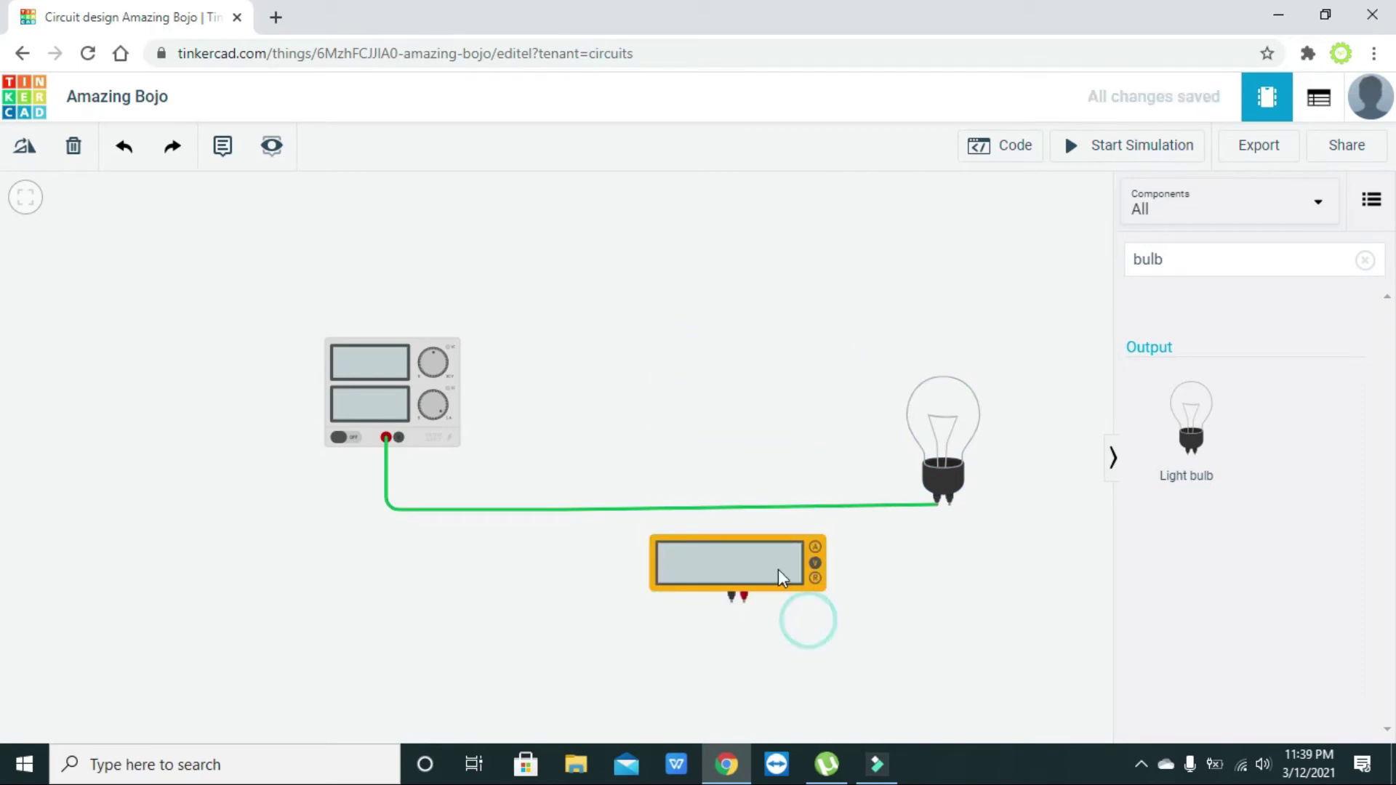
Wire the light bulb's Terminal 2 to the multimeter's positive probe, routing it with square corners below the multimeter
{"action": "left_click", "coordinate": [953, 506]}
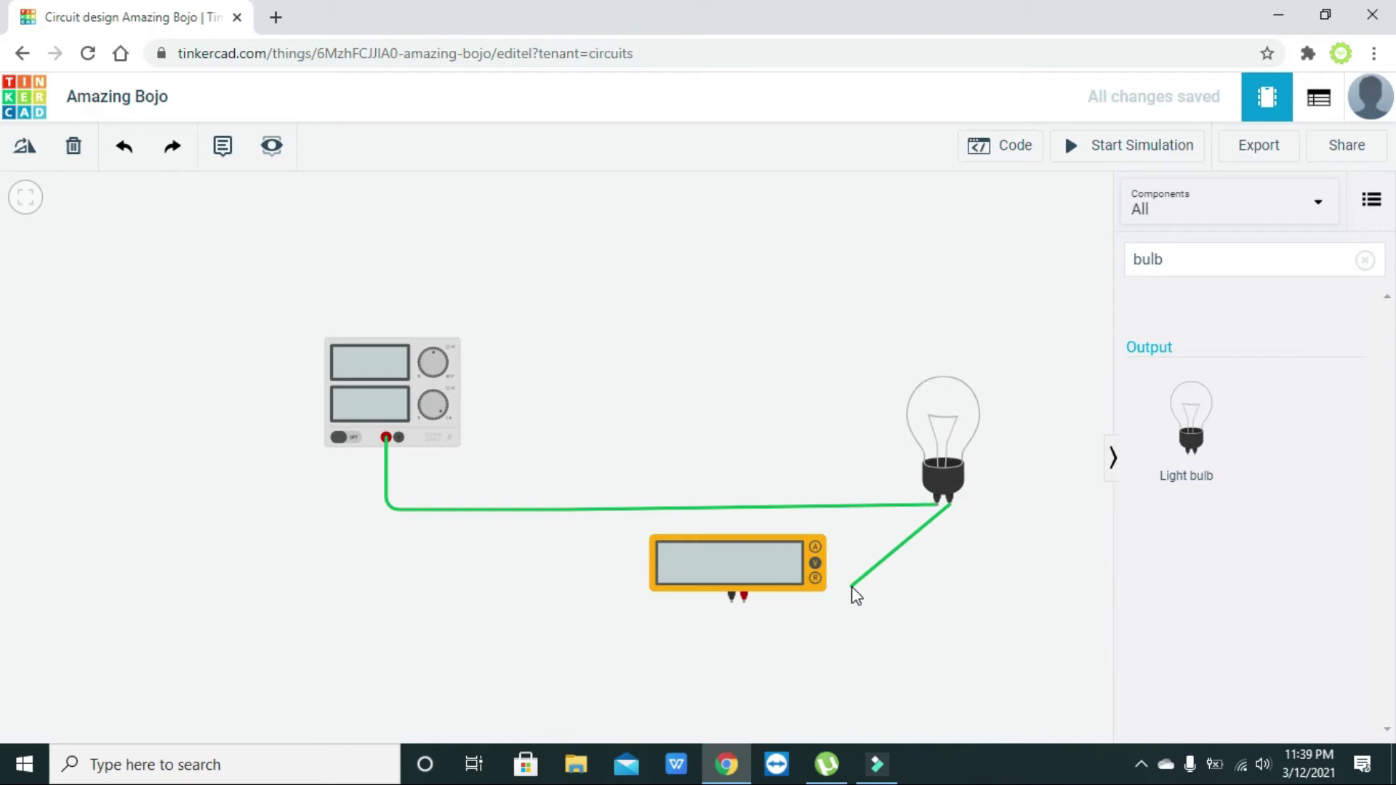
{"action": "left_click", "coordinate": [744, 601]}
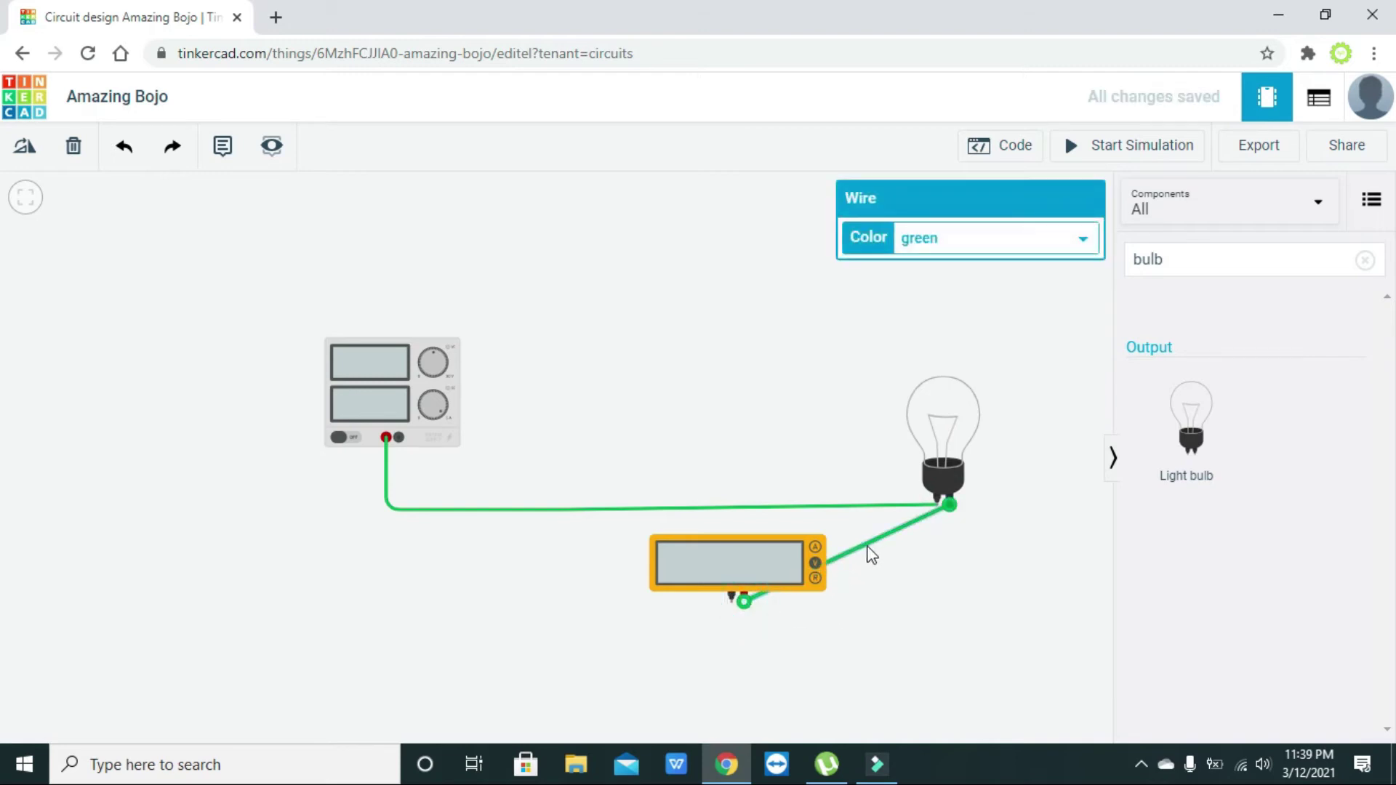
{"action": "left_click", "coordinate": [847, 559]}
{"action": "left_click_drag", "start_coordinate": [848, 559], "coordinate": [949, 610]}
{"action": "left_click_drag", "start_coordinate": [814, 606], "coordinate": [743, 629]}
{"action": "left_click_drag", "start_coordinate": [949, 612], "coordinate": [951, 628]}
{"action": "left_click", "coordinate": [667, 676]}
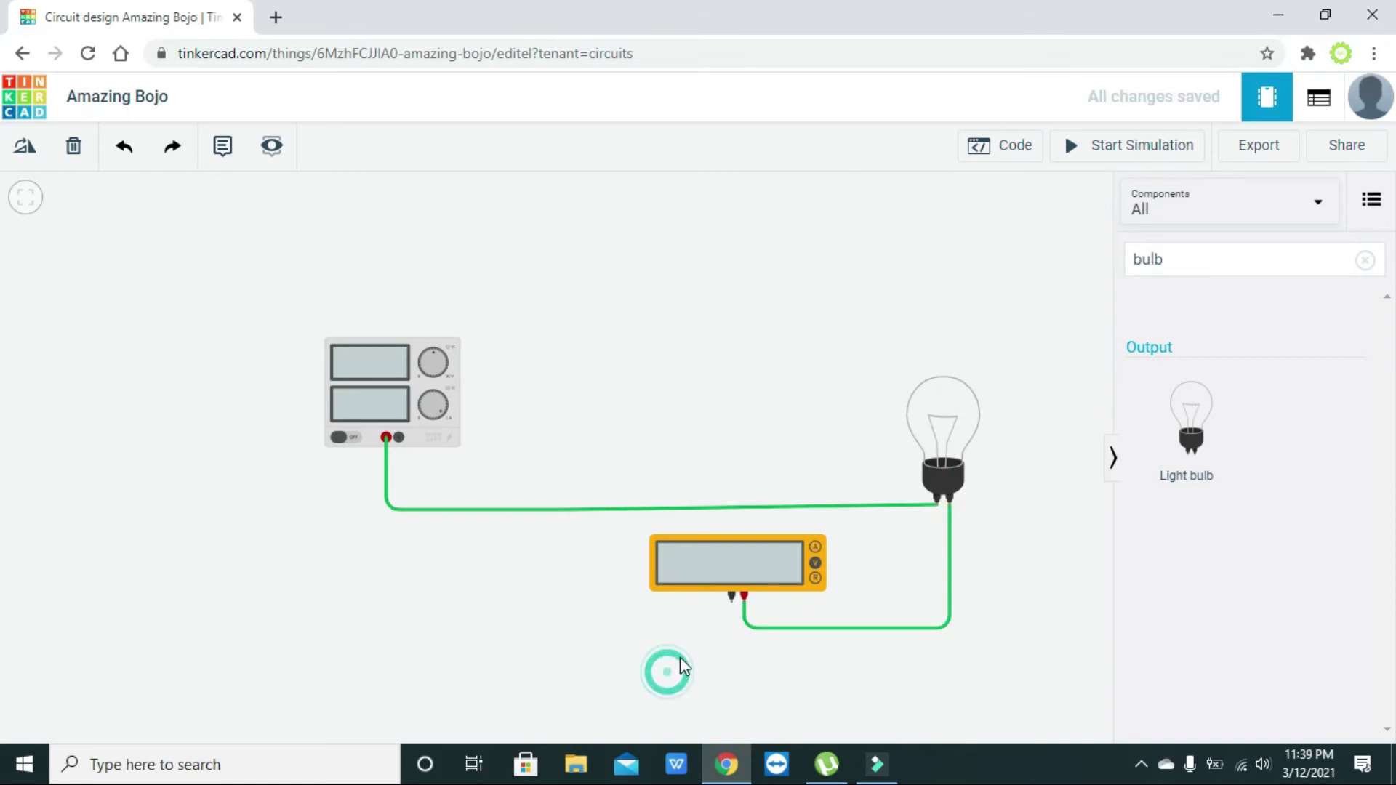
Wire the multimeter's negative probe to the power supply's negative terminal, routing the wire with a square corner below the supply
{"action": "left_click", "coordinate": [731, 603]}
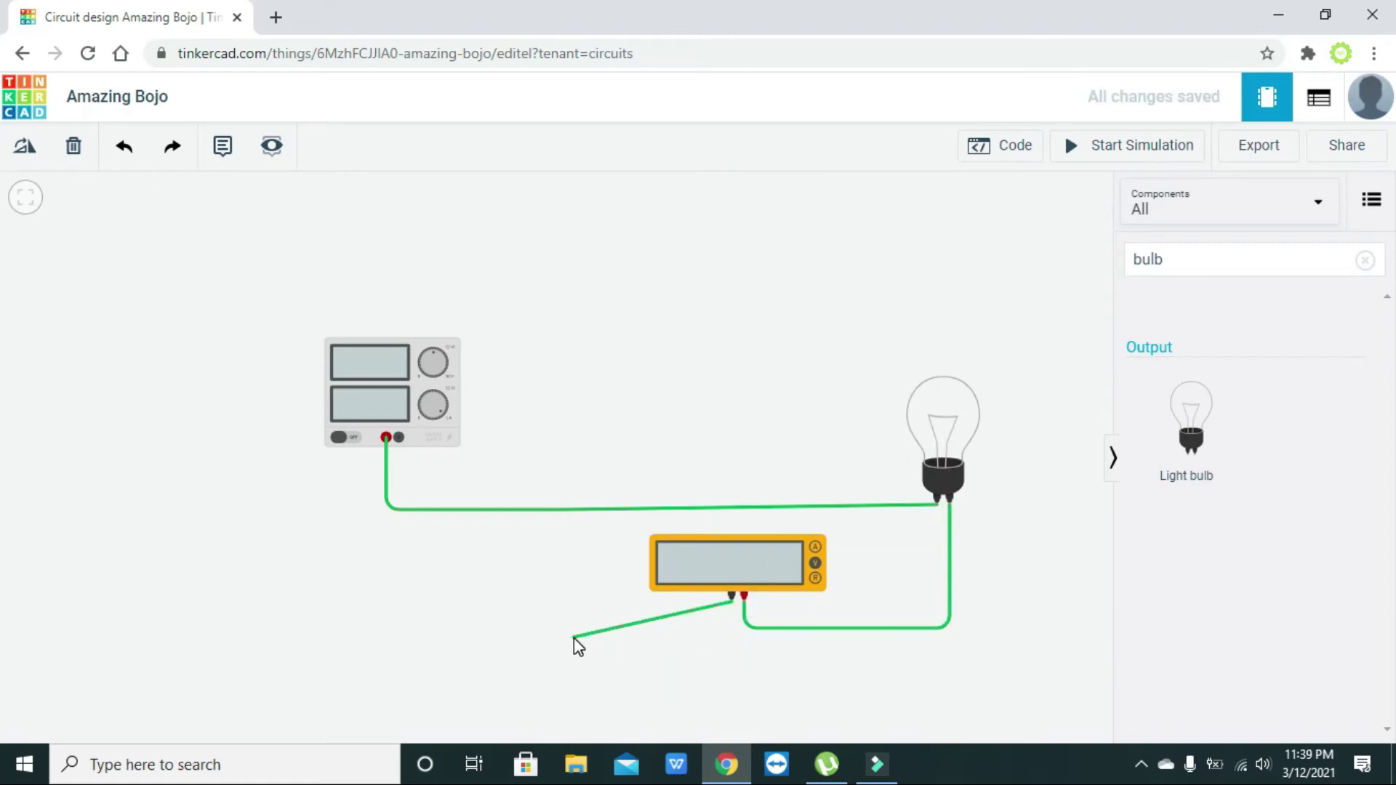
{"action": "left_click", "coordinate": [397, 438]}
{"action": "left_click", "coordinate": [494, 485]}
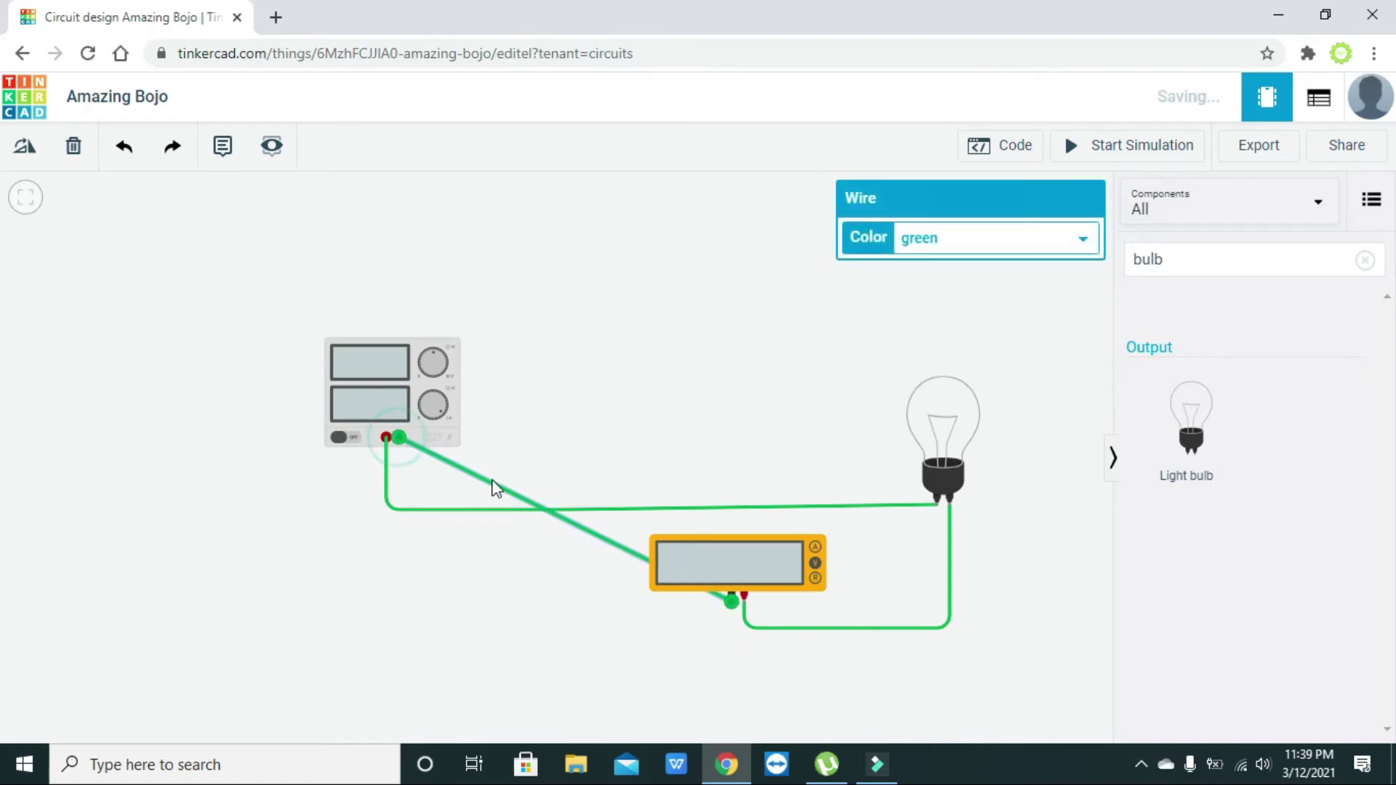
{"action": "left_click", "coordinate": [499, 486]}
{"action": "left_click_drag", "start_coordinate": [499, 486], "coordinate": [400, 603]}
{"action": "left_click", "coordinate": [461, 561]}
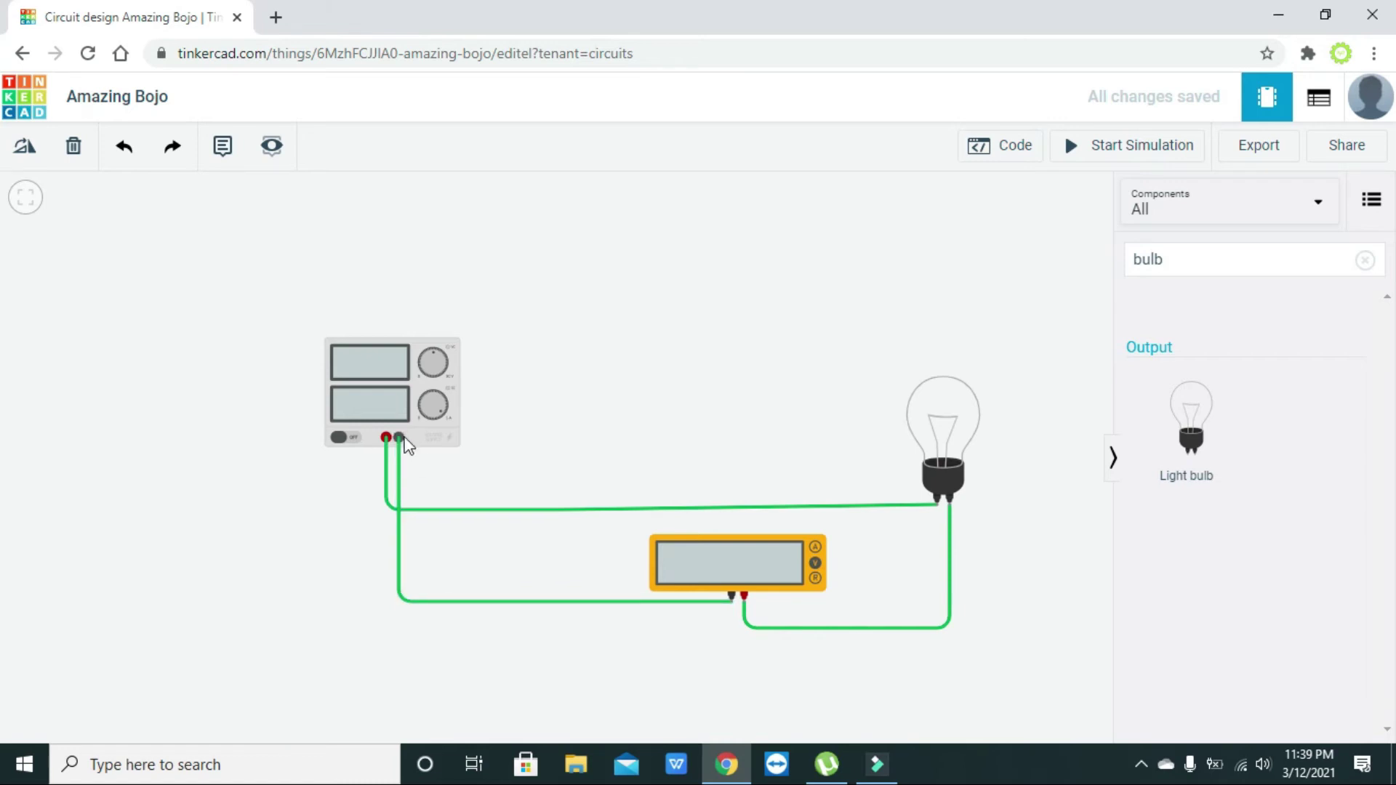
Start the simulation and set the multimeter's mode to Amperage
{"action": "left_click_drag", "start_coordinate": [436, 364], "coordinate": [438, 364]}
{"action": "left_click", "coordinate": [558, 365]}
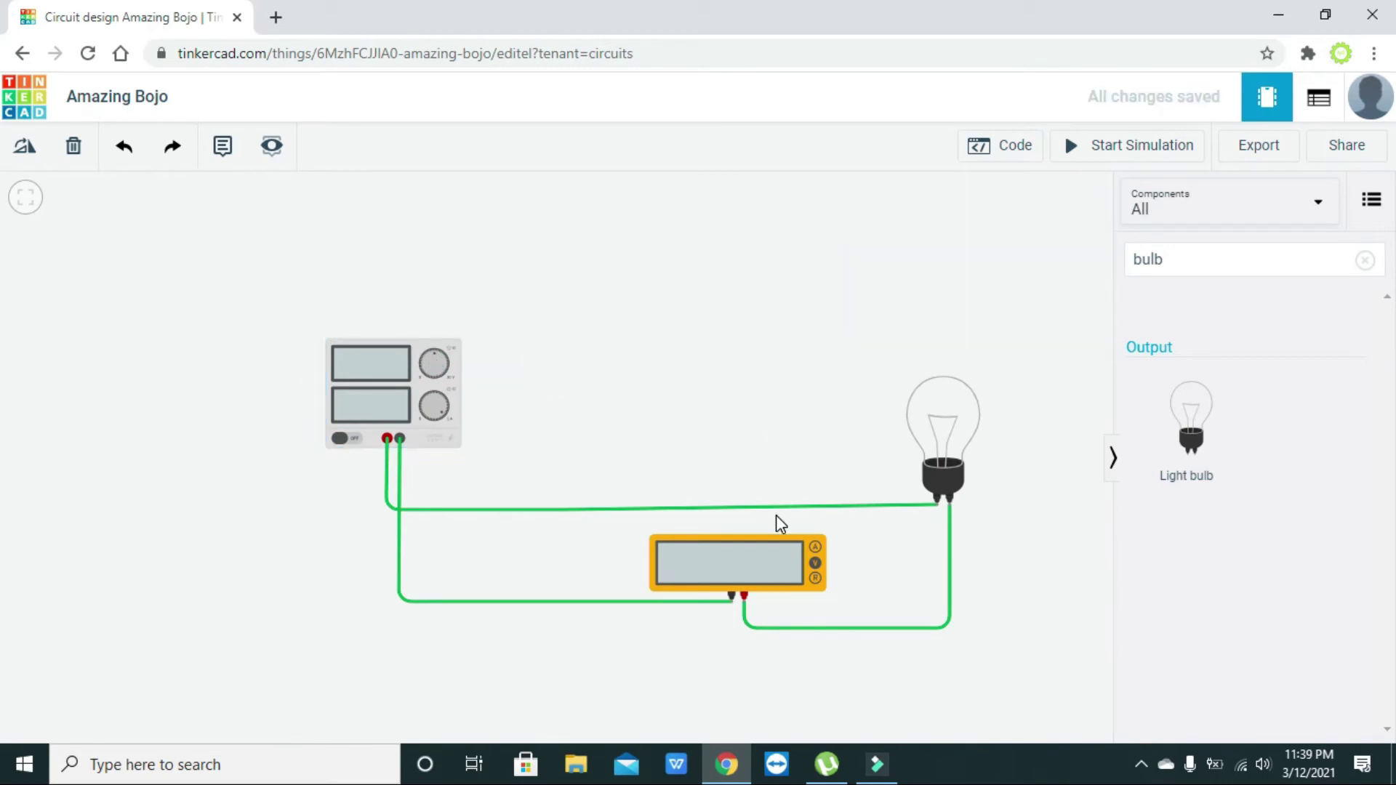
{"action": "left_click", "coordinate": [770, 574]}
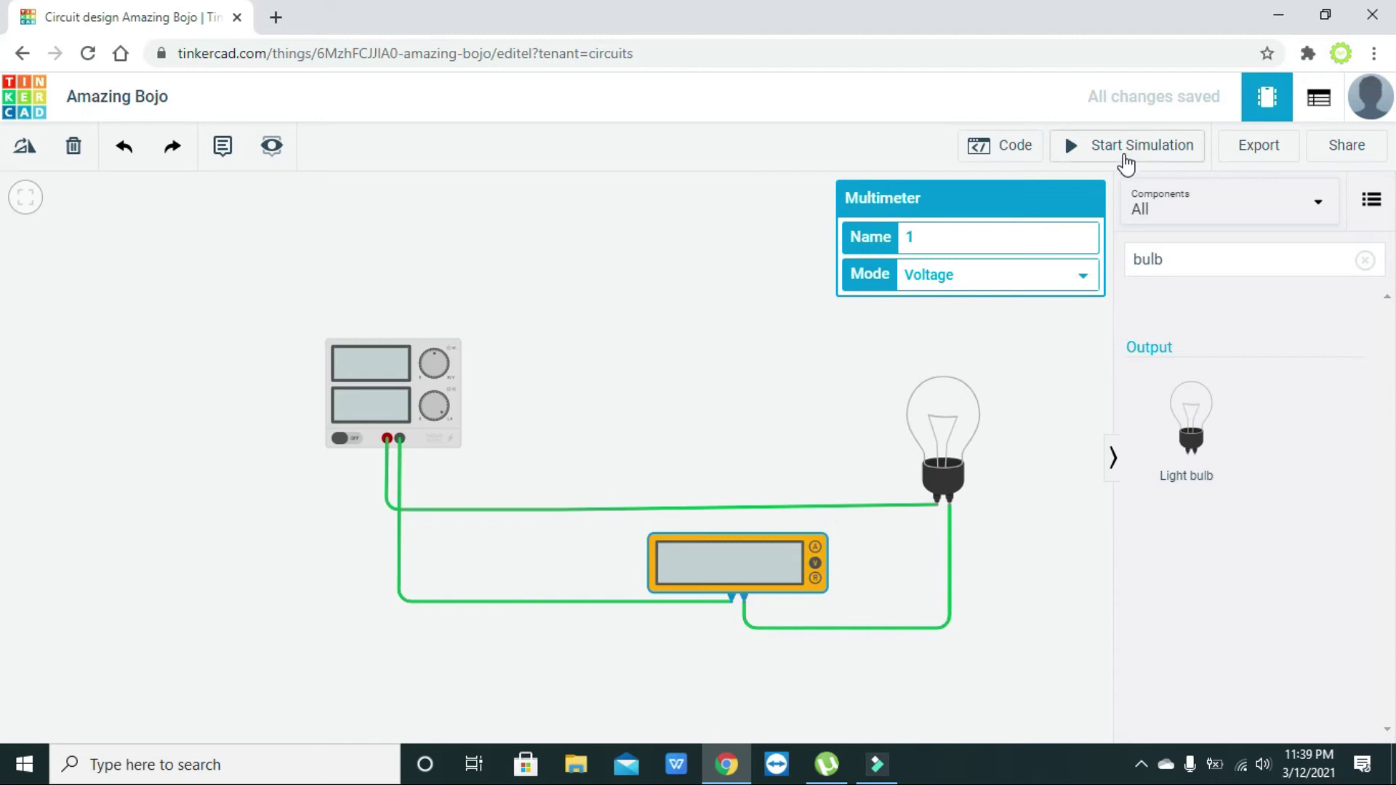
{"action": "left_click", "coordinate": [1125, 159]}
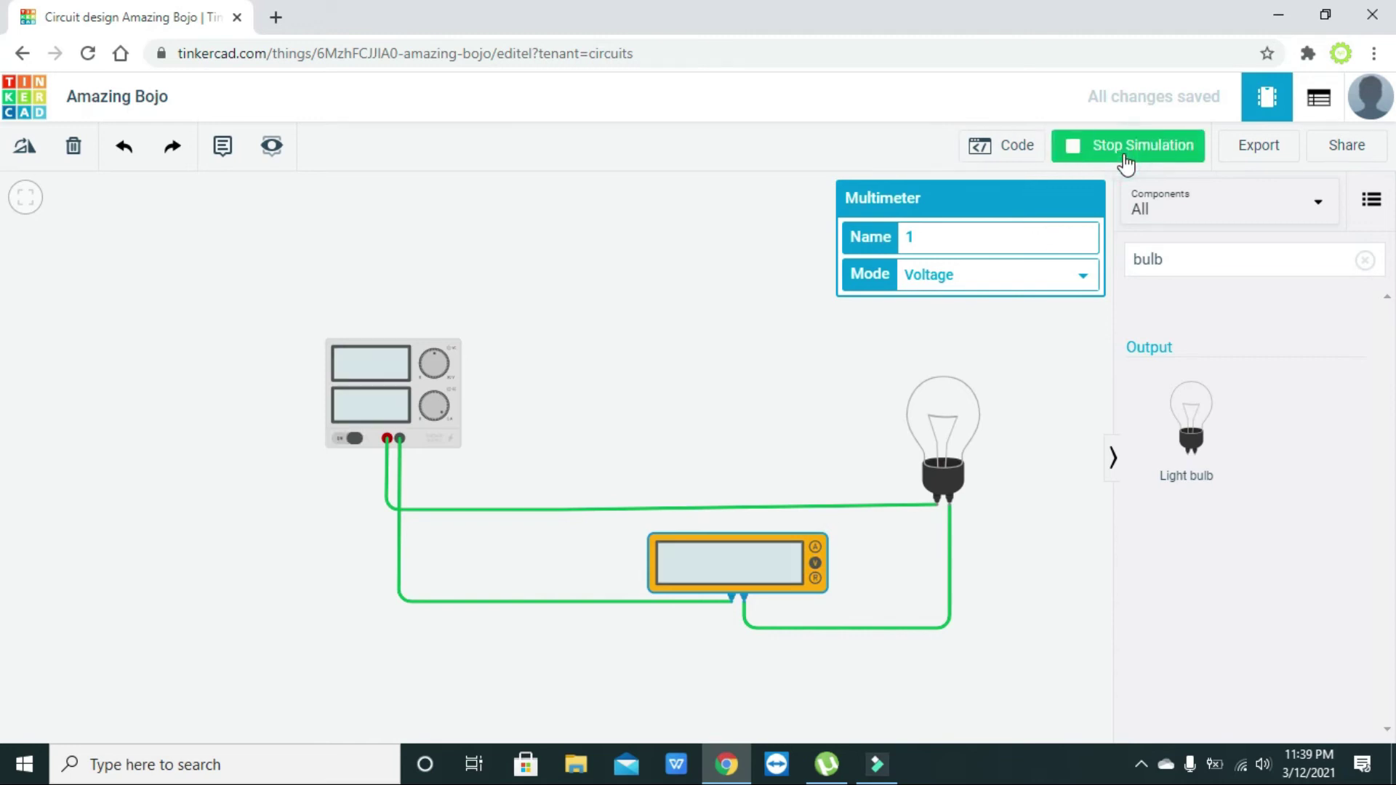
{"action": "left_click", "coordinate": [752, 555]}
{"action": "left_click", "coordinate": [978, 276]}
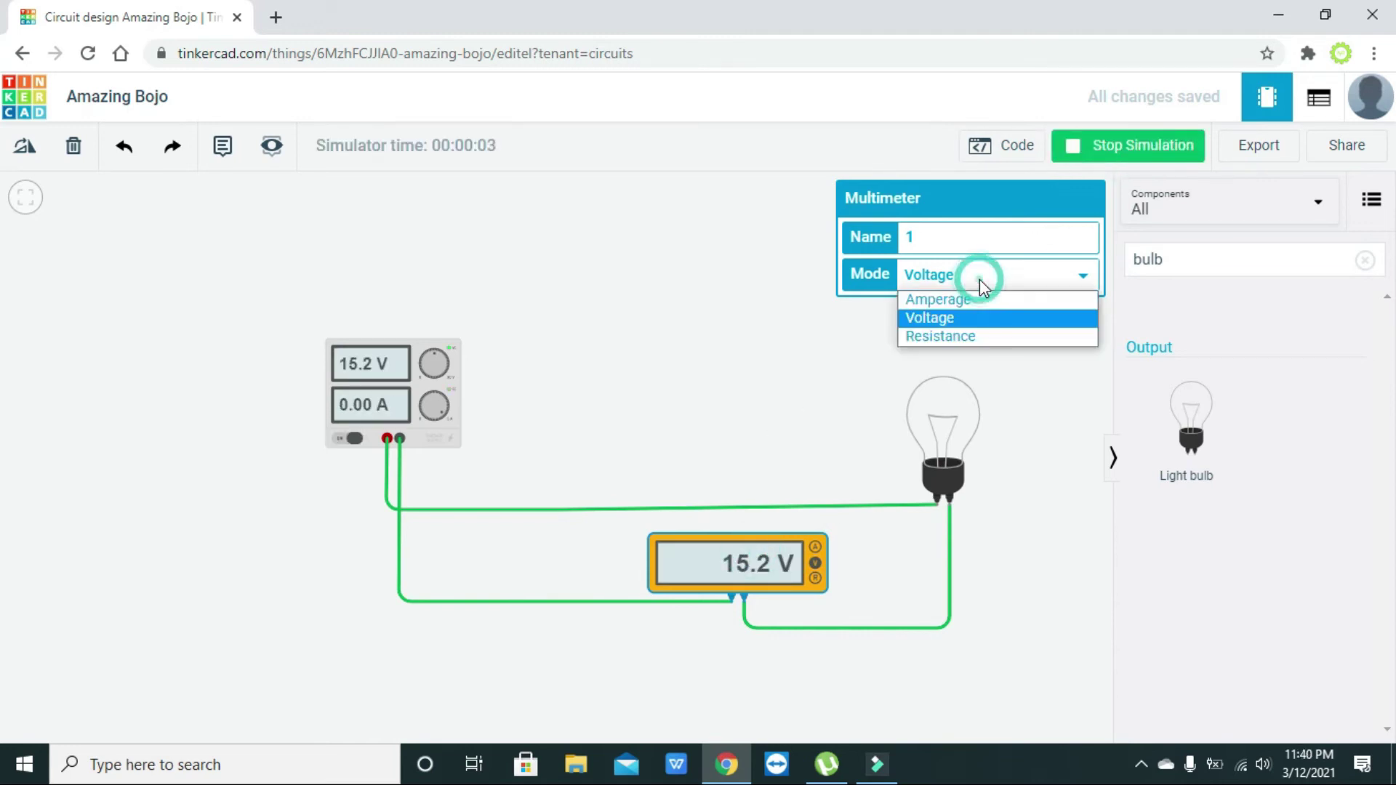
{"action": "left_click", "coordinate": [980, 301]}
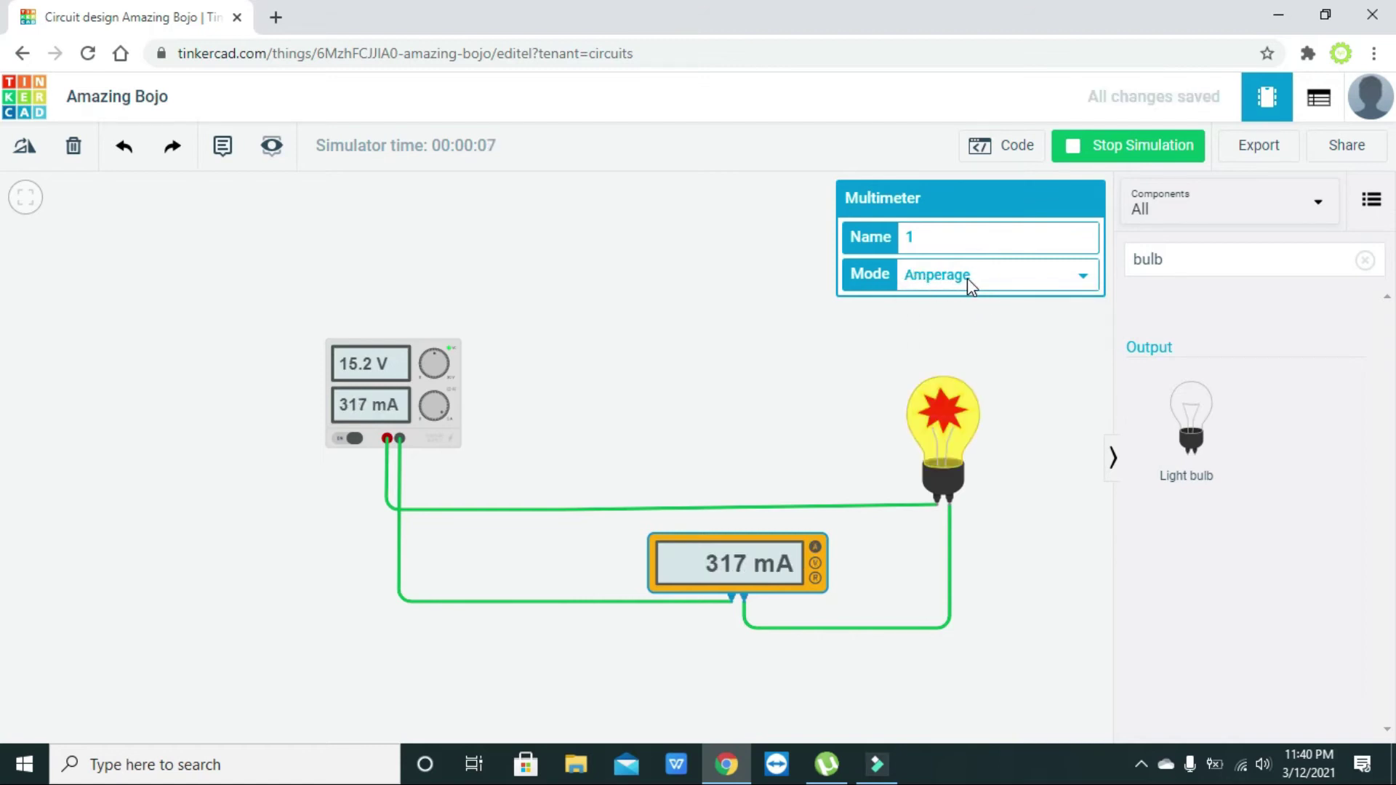
Turn the power supply's voltage down to 0 V, and raise it through 1.80 V and 9.00 V to 12.0 V
{"action": "left_click_drag", "start_coordinate": [435, 354], "coordinate": [431, 373]}
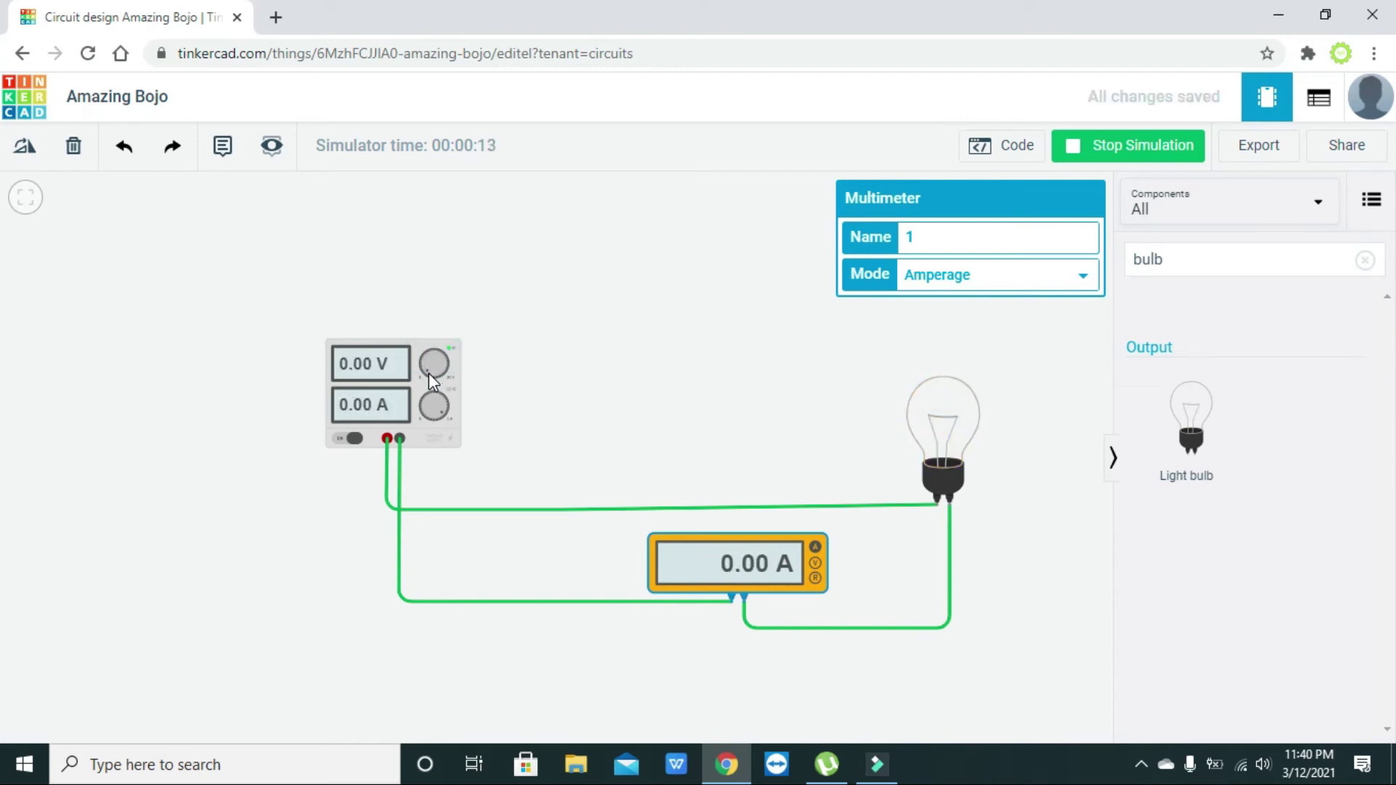
{"action": "left_click_drag", "start_coordinate": [424, 371], "coordinate": [422, 369]}
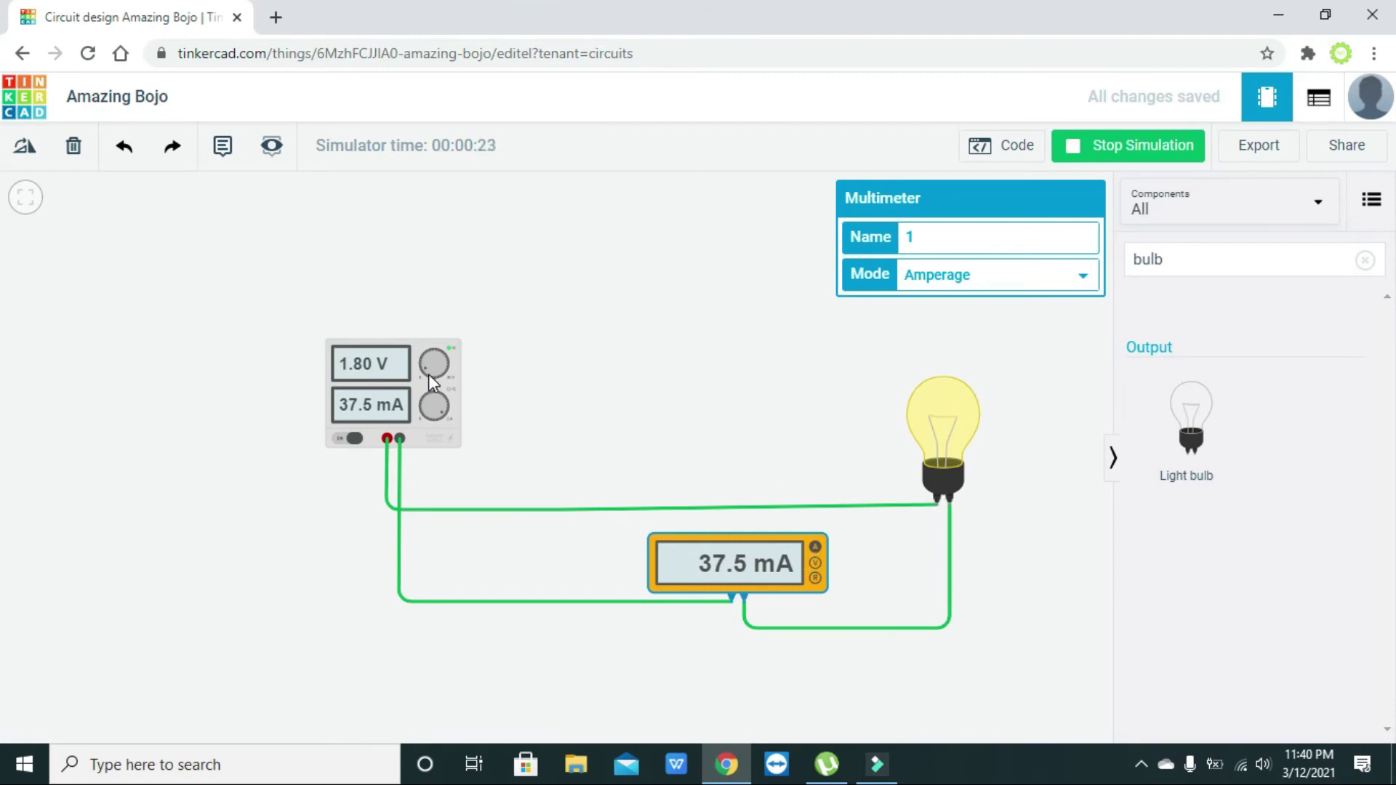
{"action": "left_click_drag", "start_coordinate": [423, 367], "coordinate": [421, 357]}
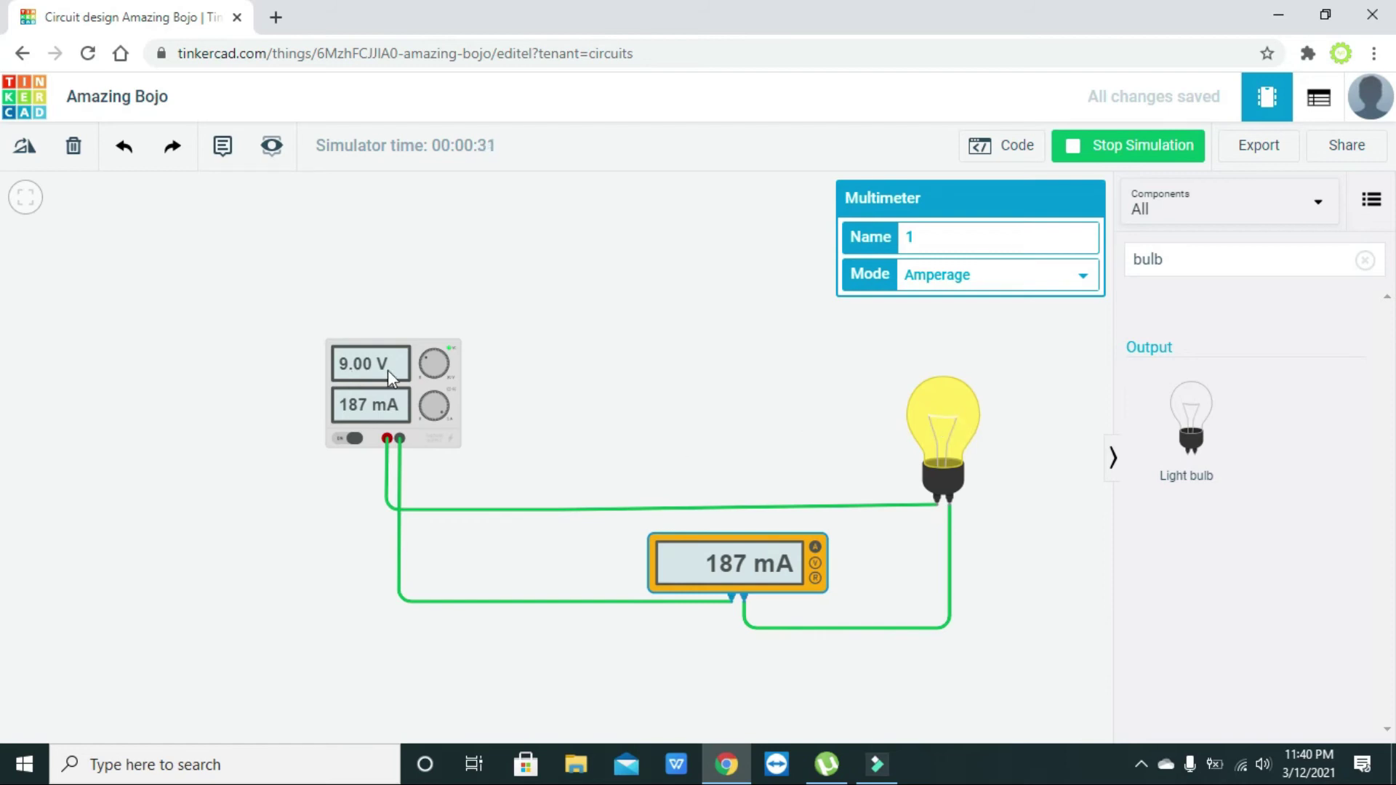
{"action": "left_click", "coordinate": [431, 366]}
{"action": "left_click_drag", "start_coordinate": [431, 365], "coordinate": [431, 363]}
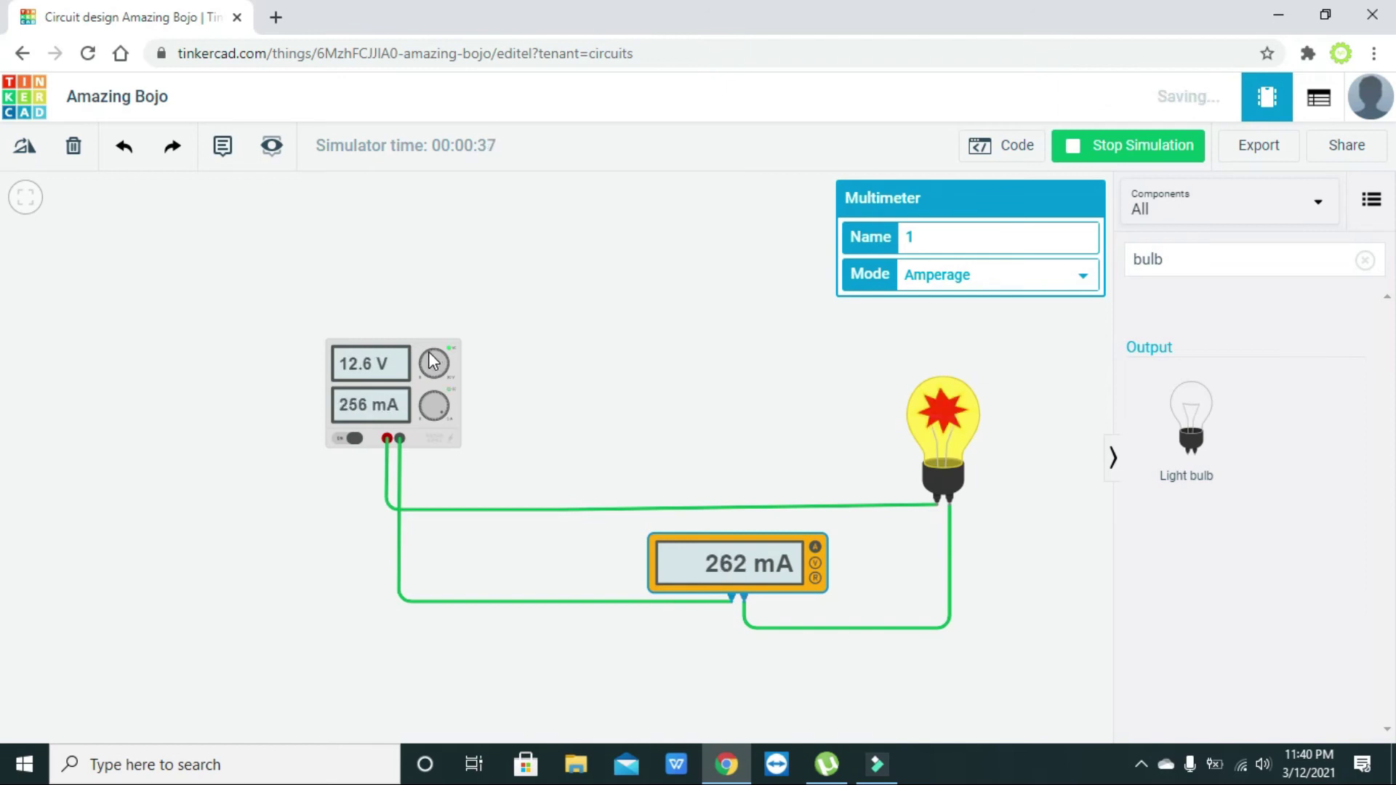
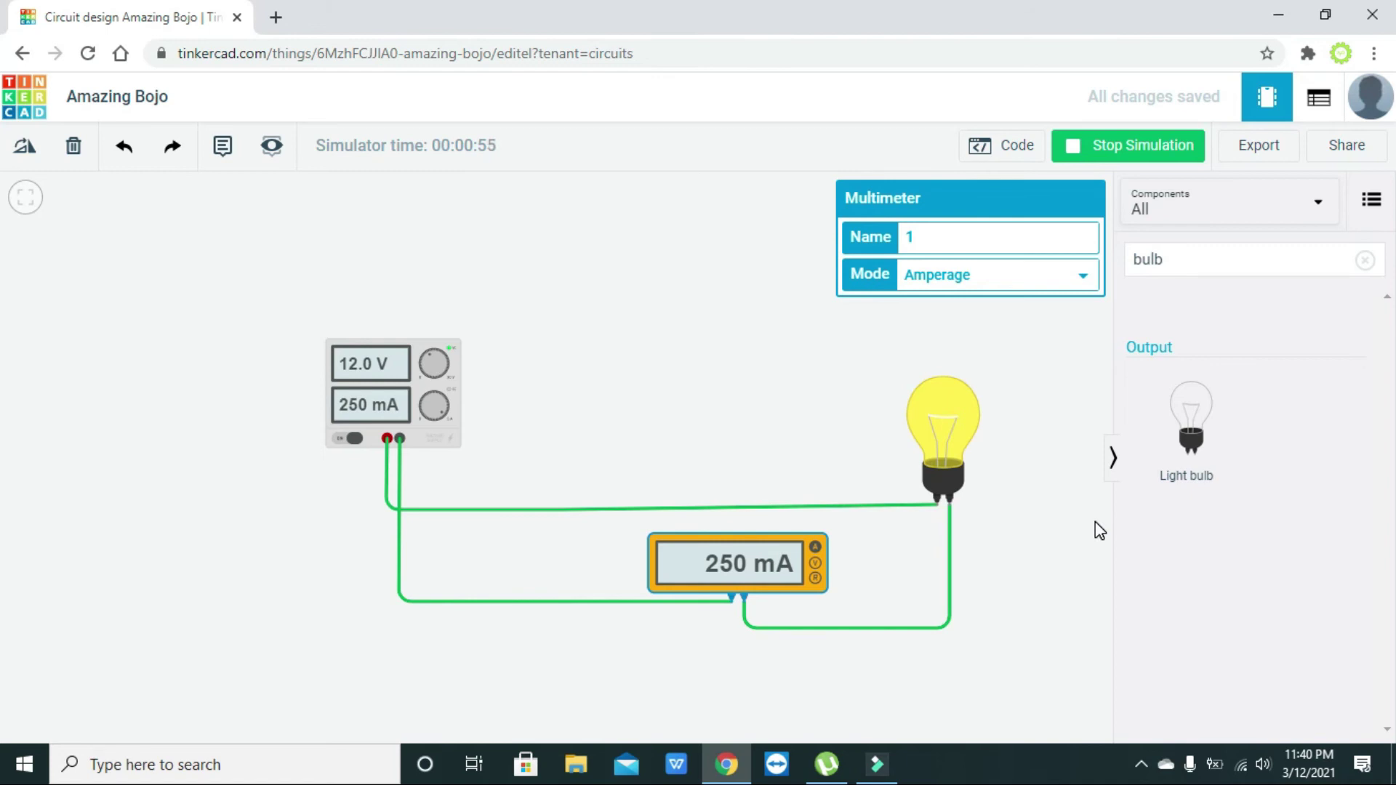
Stop the simulation, search the components for "mul" and place a second multimeter above the light bulb
{"action": "left_click", "coordinate": [1106, 149]}
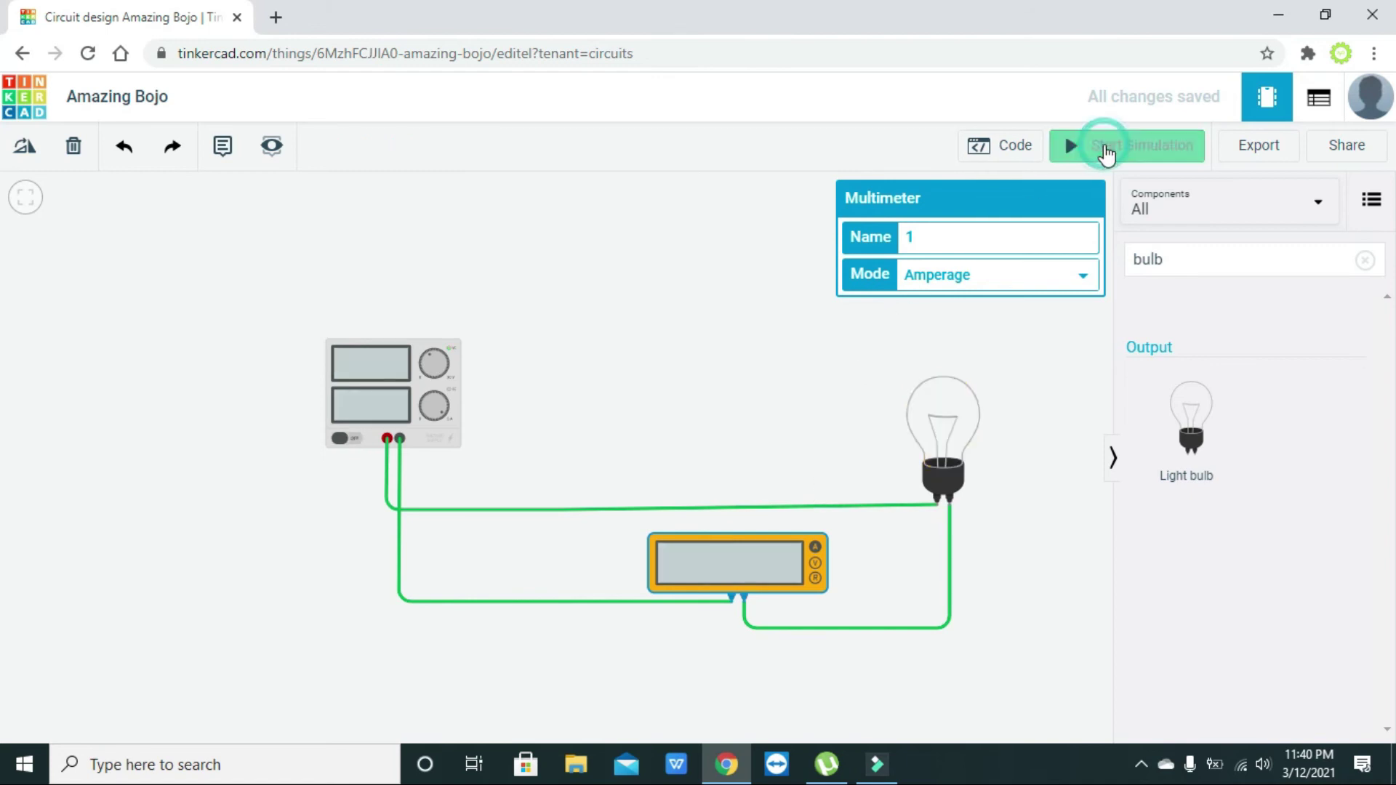
{"action": "left_click", "coordinate": [1214, 257]}
{"action": "key", "text": "BackSpace"}
{"action": "key", "text": "BackSpace"}
{"action": "key", "text": "BackSpace"}
{"action": "key", "text": "BackSpace"}
{"action": "type", "text": "mu"}
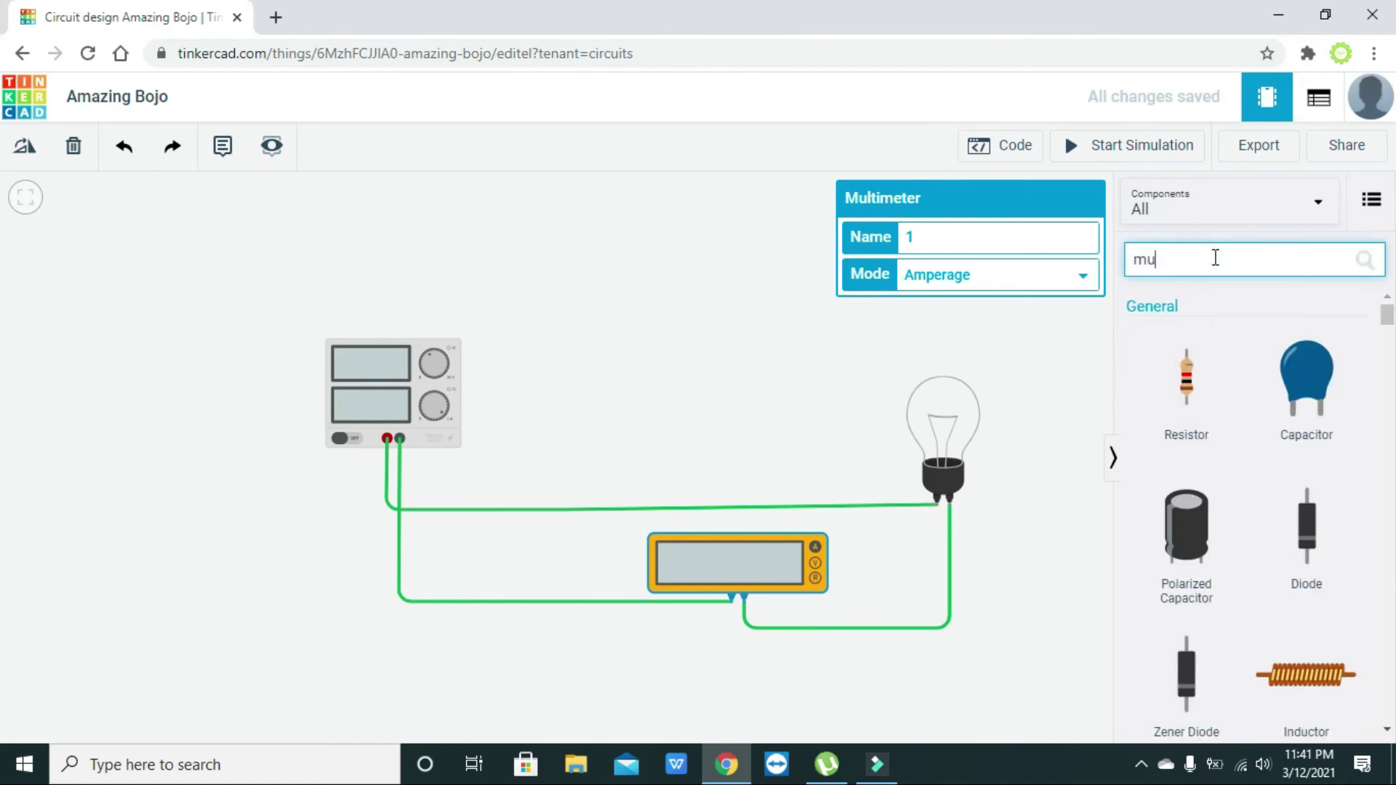
{"action": "type", "text": "l"}
{"action": "left_click_drag", "start_coordinate": [1187, 444], "coordinate": [953, 311]}
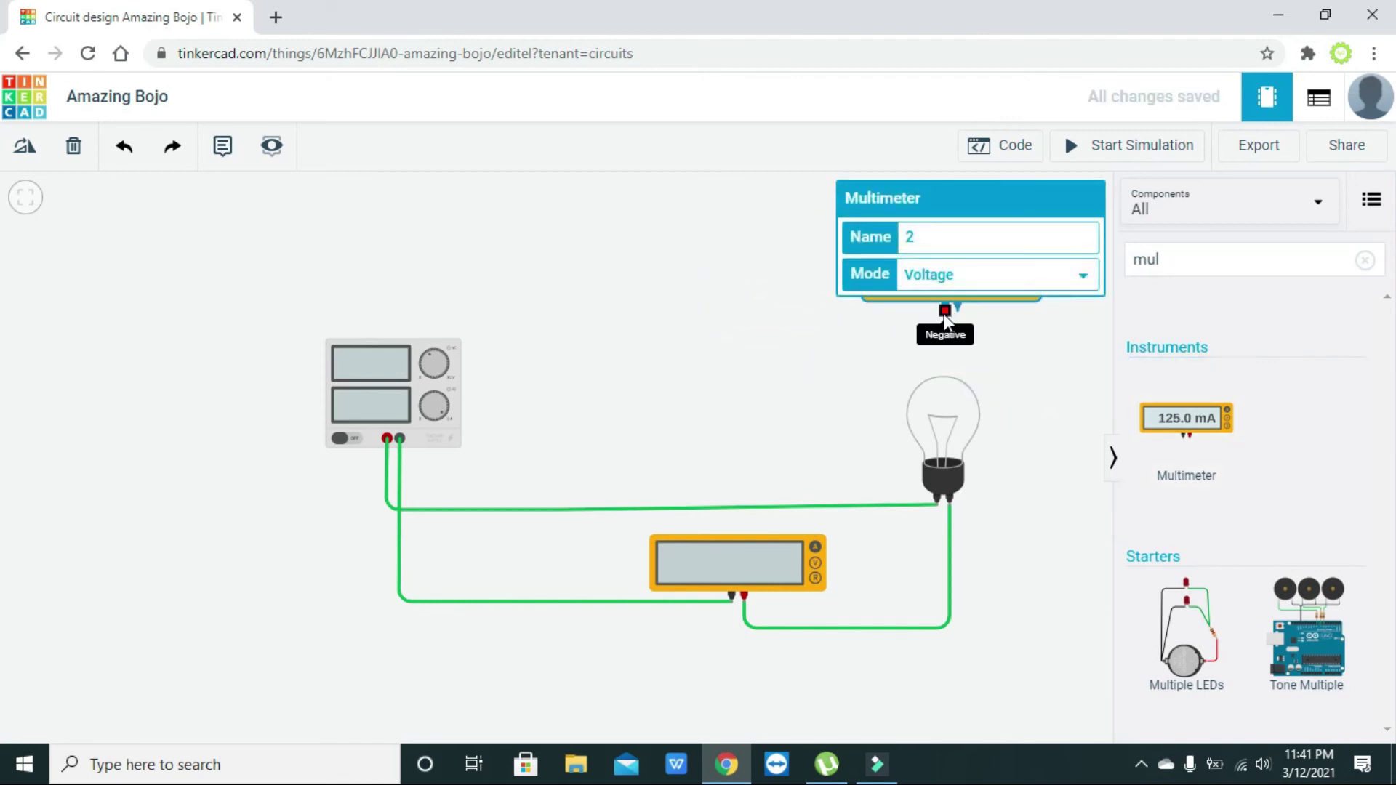
Wire the second multimeter's negative probe to the bulb's Terminal 2, routing it with square corners around the supply-facing side of the bulb
{"action": "left_click", "coordinate": [944, 314]}
{"action": "left_click", "coordinate": [941, 502]}
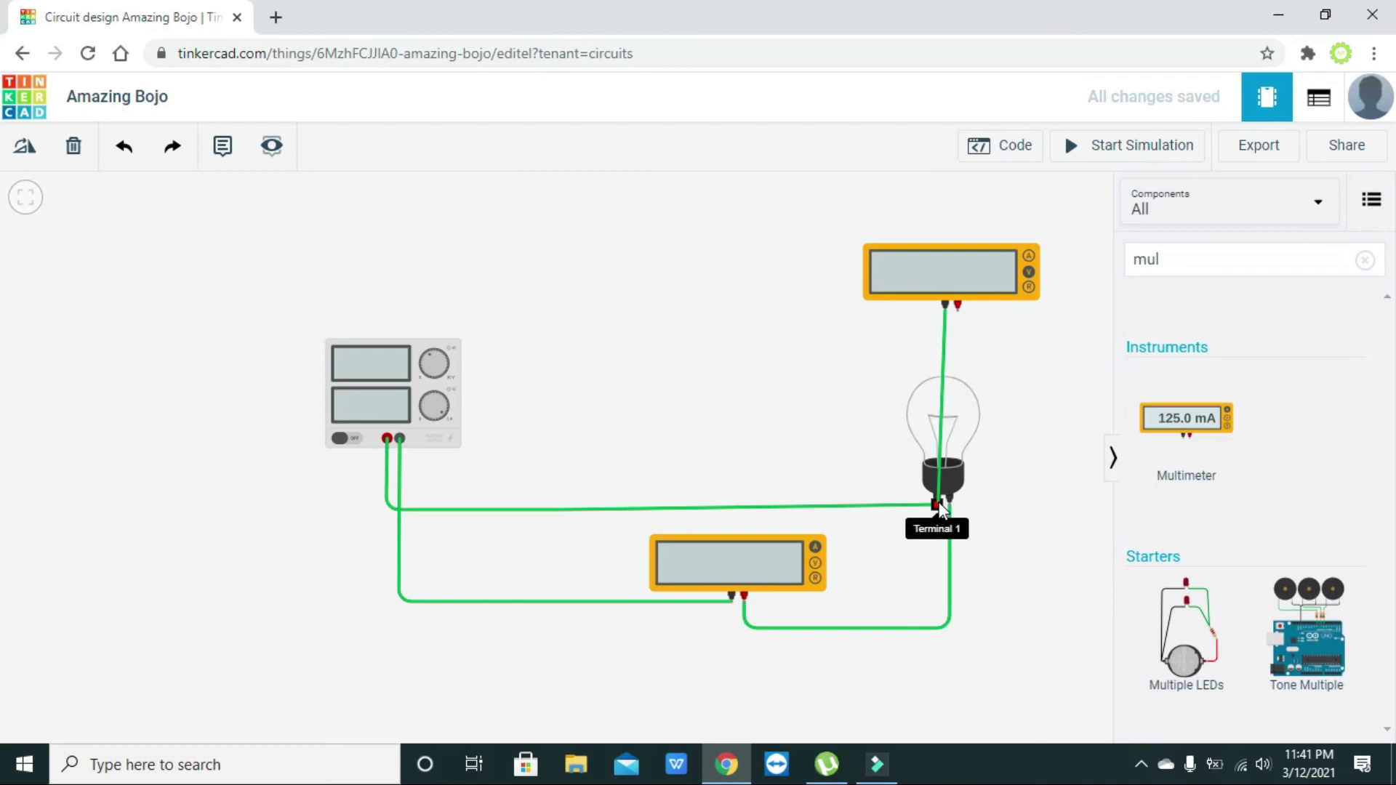
{"action": "left_click_drag", "start_coordinate": [939, 502], "coordinate": [950, 504]}
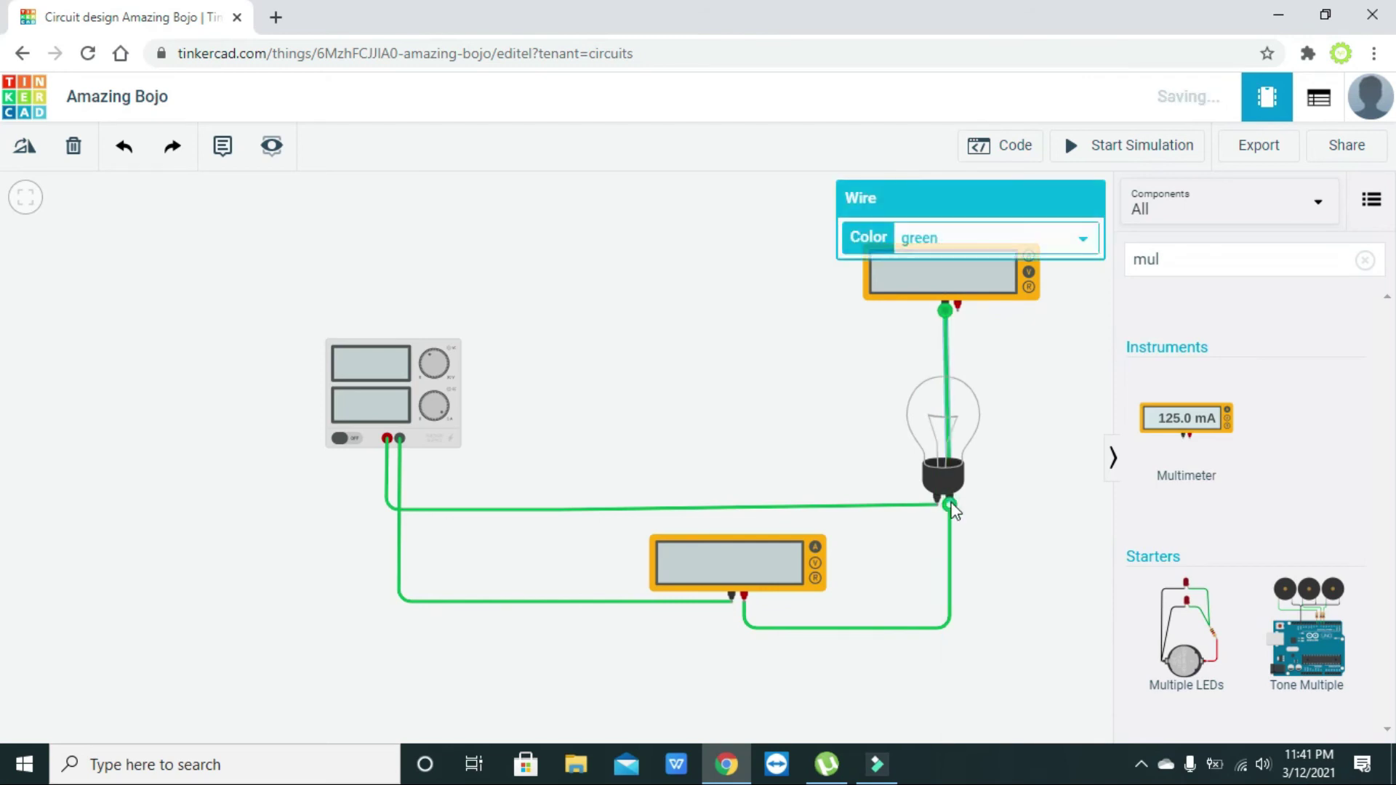
{"action": "left_click_drag", "start_coordinate": [946, 356], "coordinate": [823, 309]}
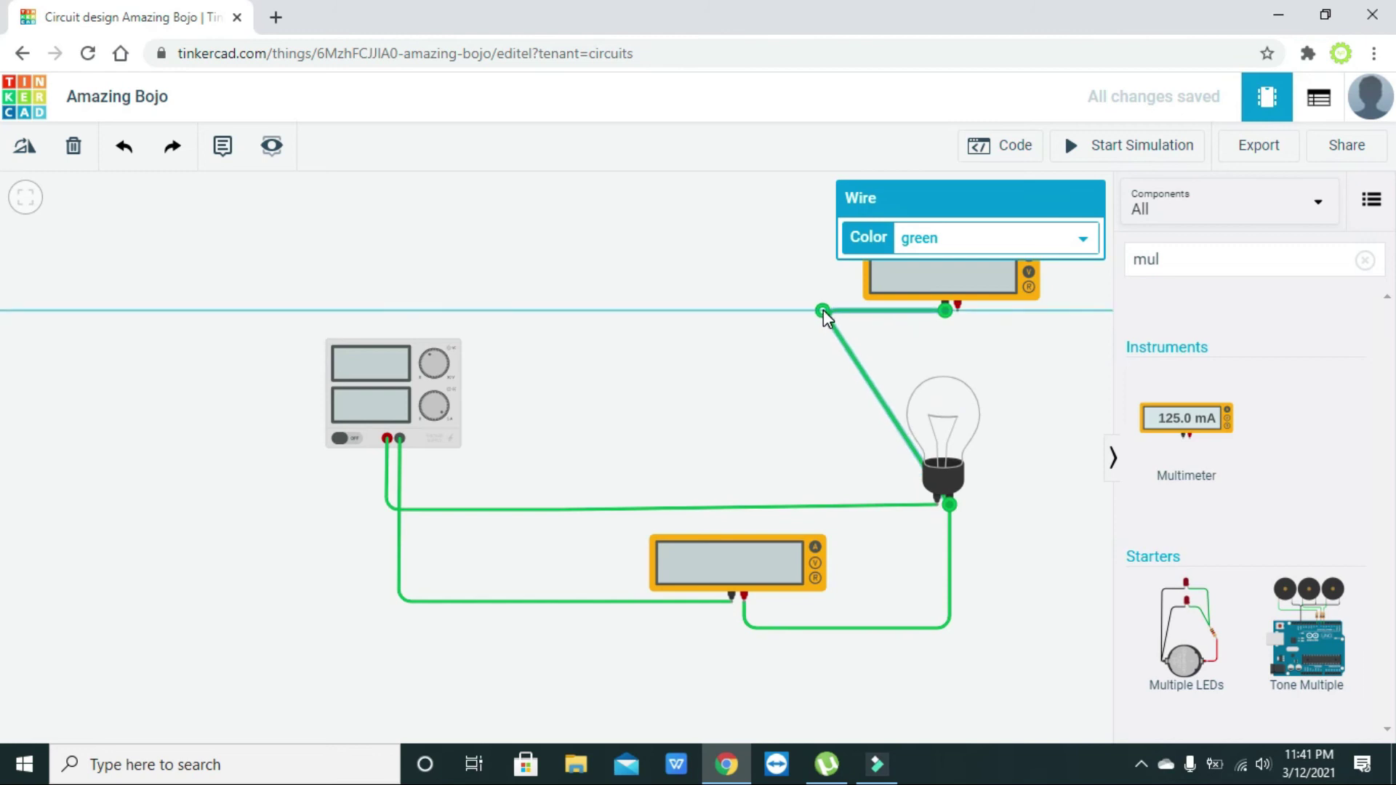
{"action": "left_click_drag", "start_coordinate": [879, 398], "coordinate": [953, 556]}
{"action": "left_click_drag", "start_coordinate": [891, 439], "coordinate": [827, 545]}
{"action": "left_click", "coordinate": [868, 553]}
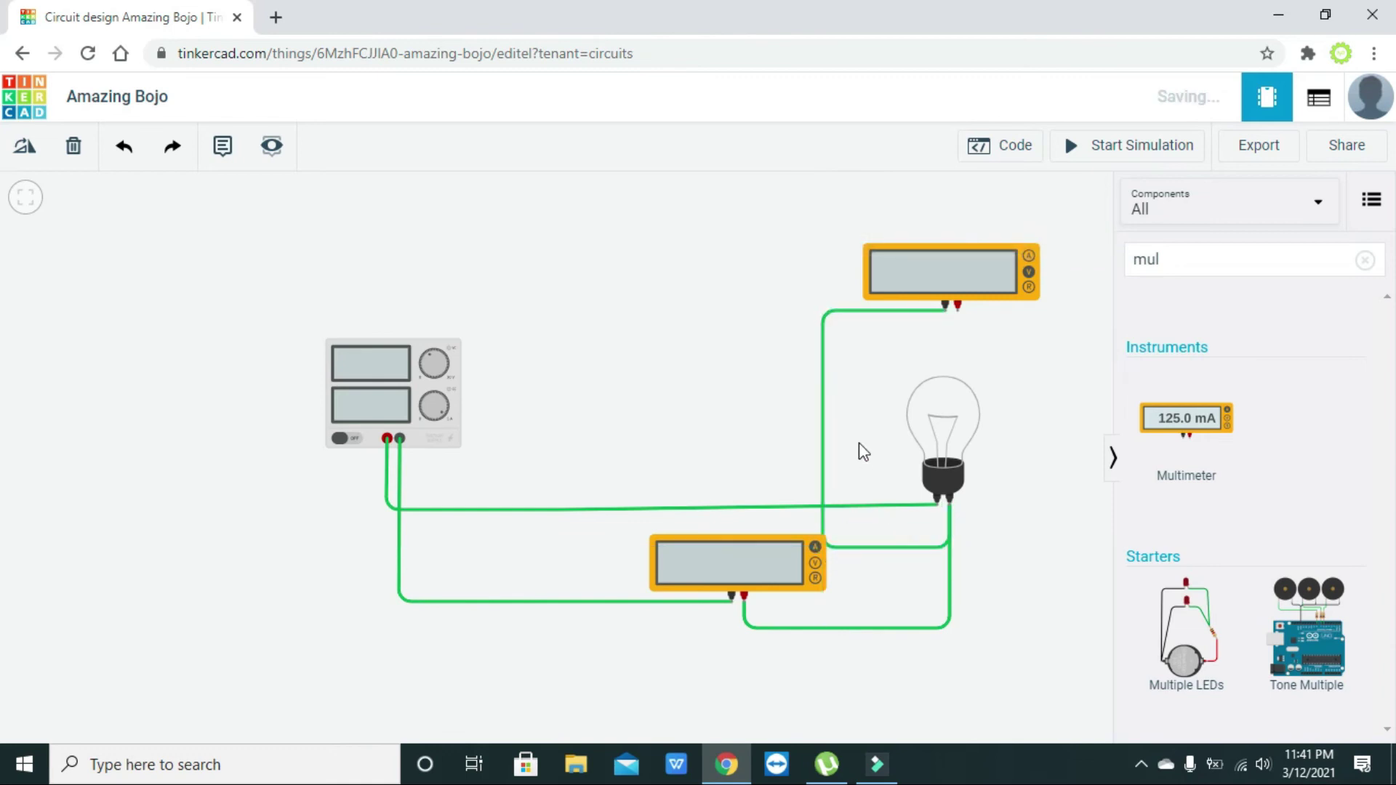
Wire the second multimeter's positive probe to the bulb's Terminal 2, routing it with square corners around the bulb's outer side
{"action": "left_click", "coordinate": [957, 313]}
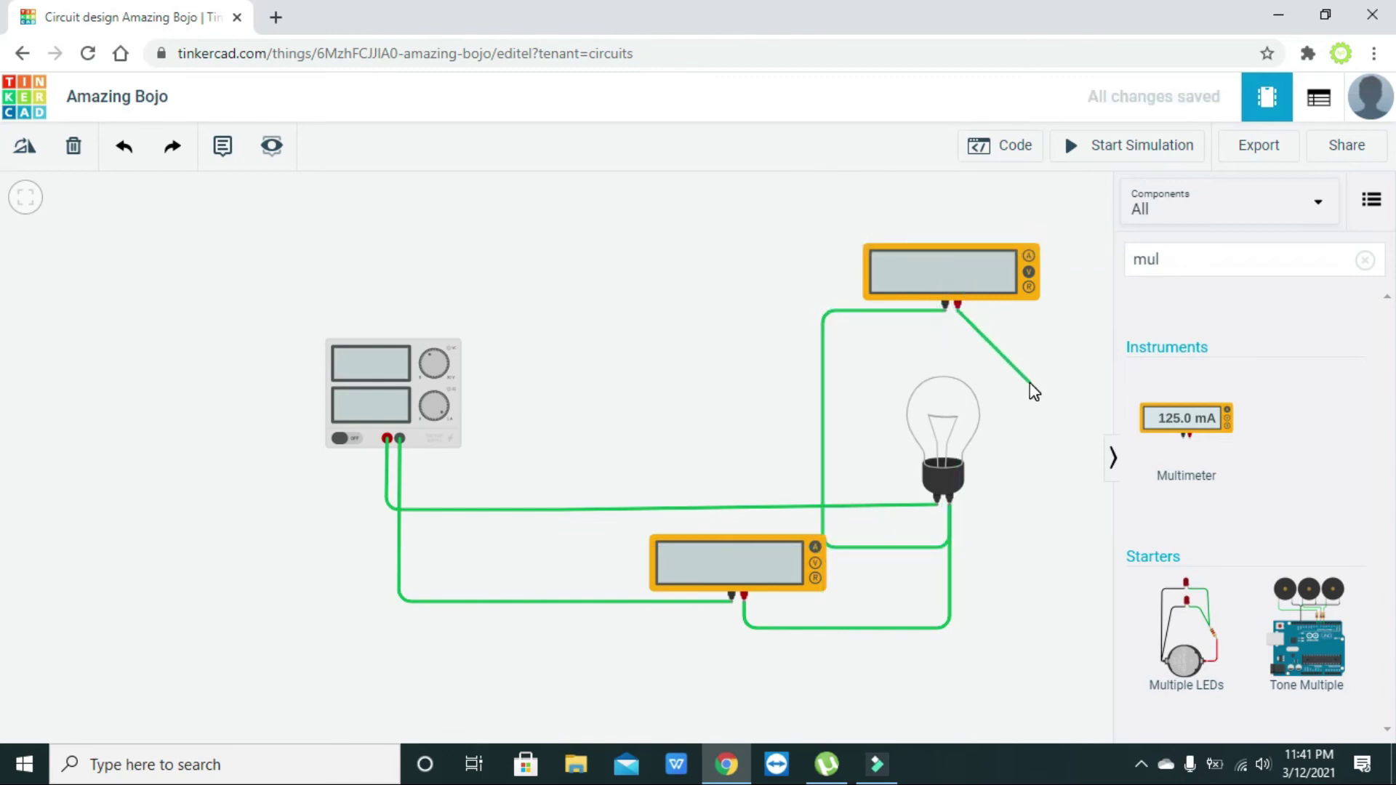
{"action": "left_click", "coordinate": [949, 502]}
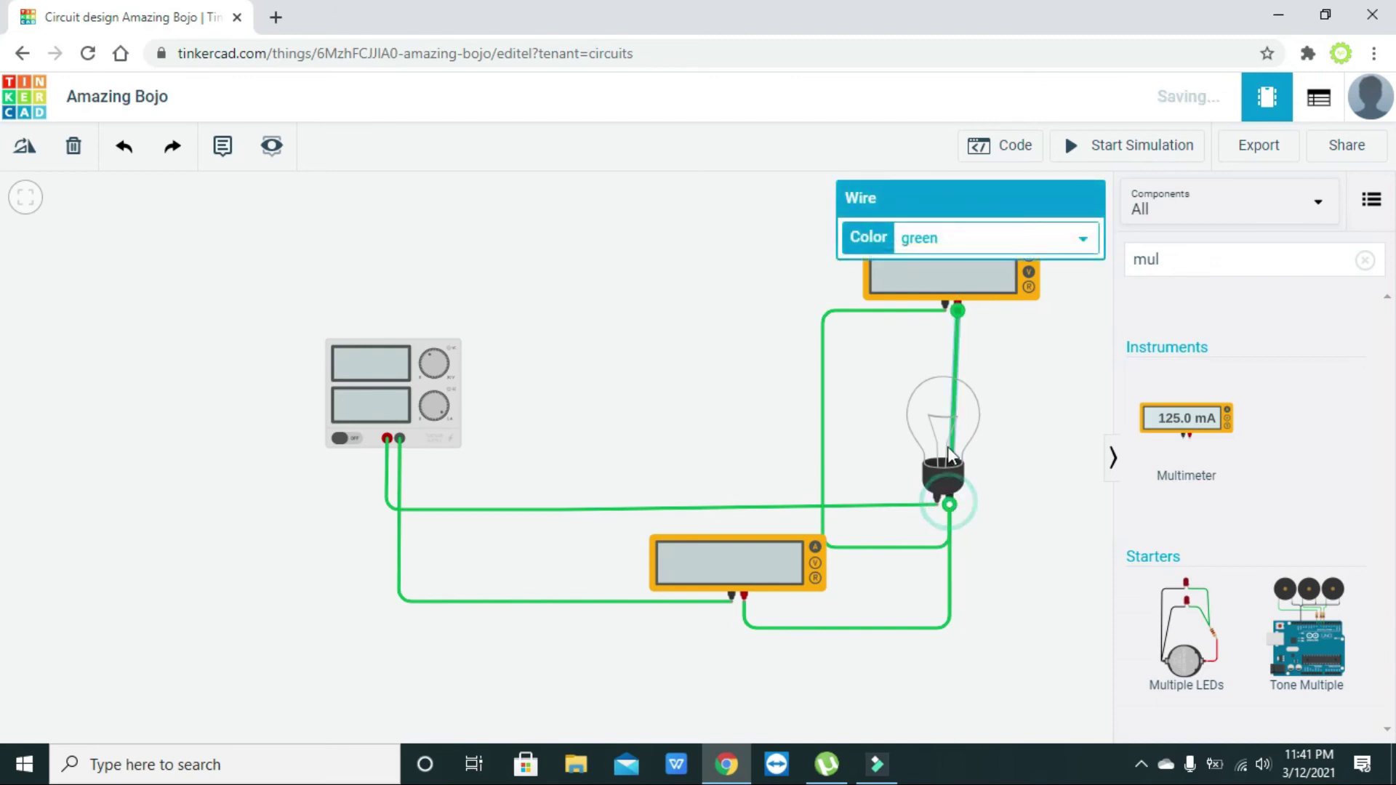
{"action": "left_click_drag", "start_coordinate": [958, 350], "coordinate": [1003, 311]}
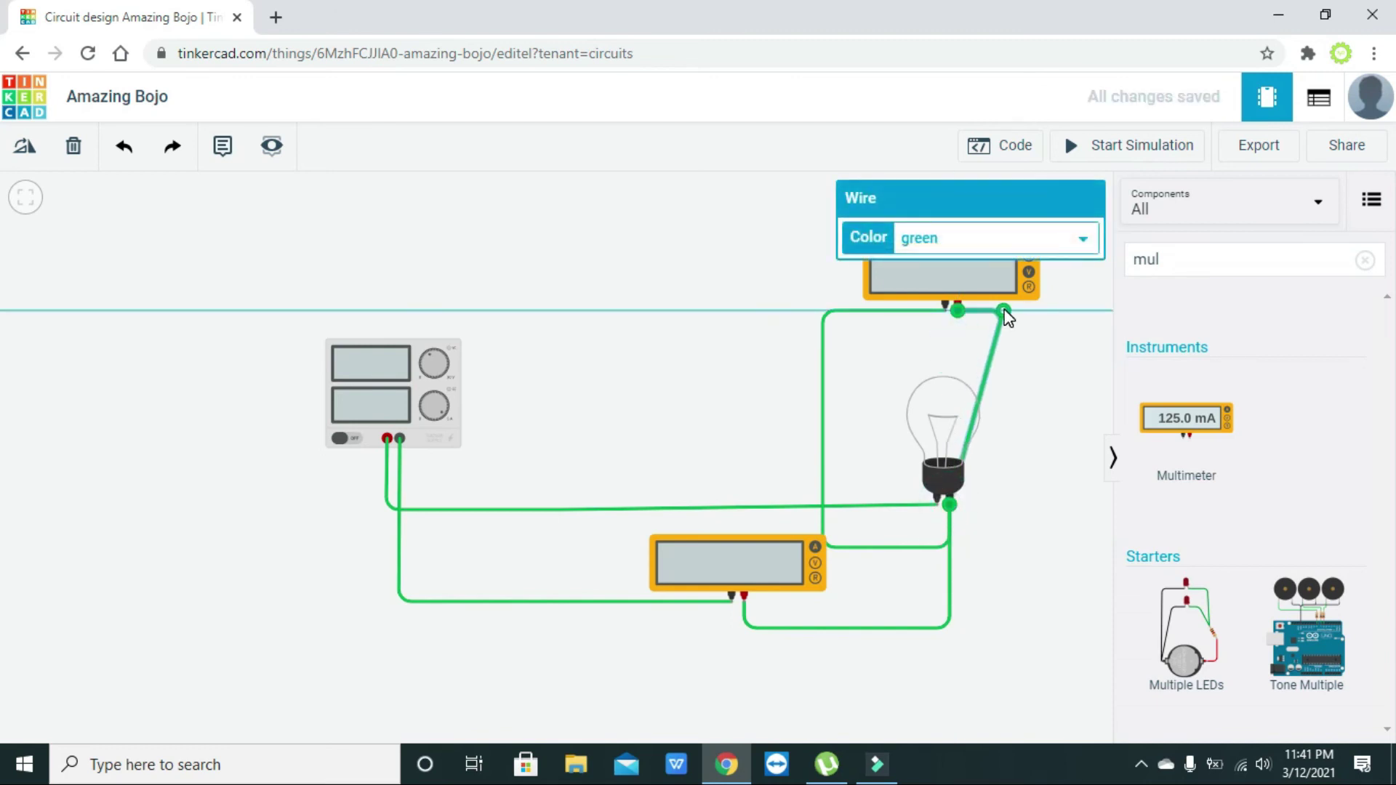
{"action": "left_click_drag", "start_coordinate": [972, 431], "coordinate": [1012, 518]}
{"action": "left_click", "coordinate": [1020, 535]}
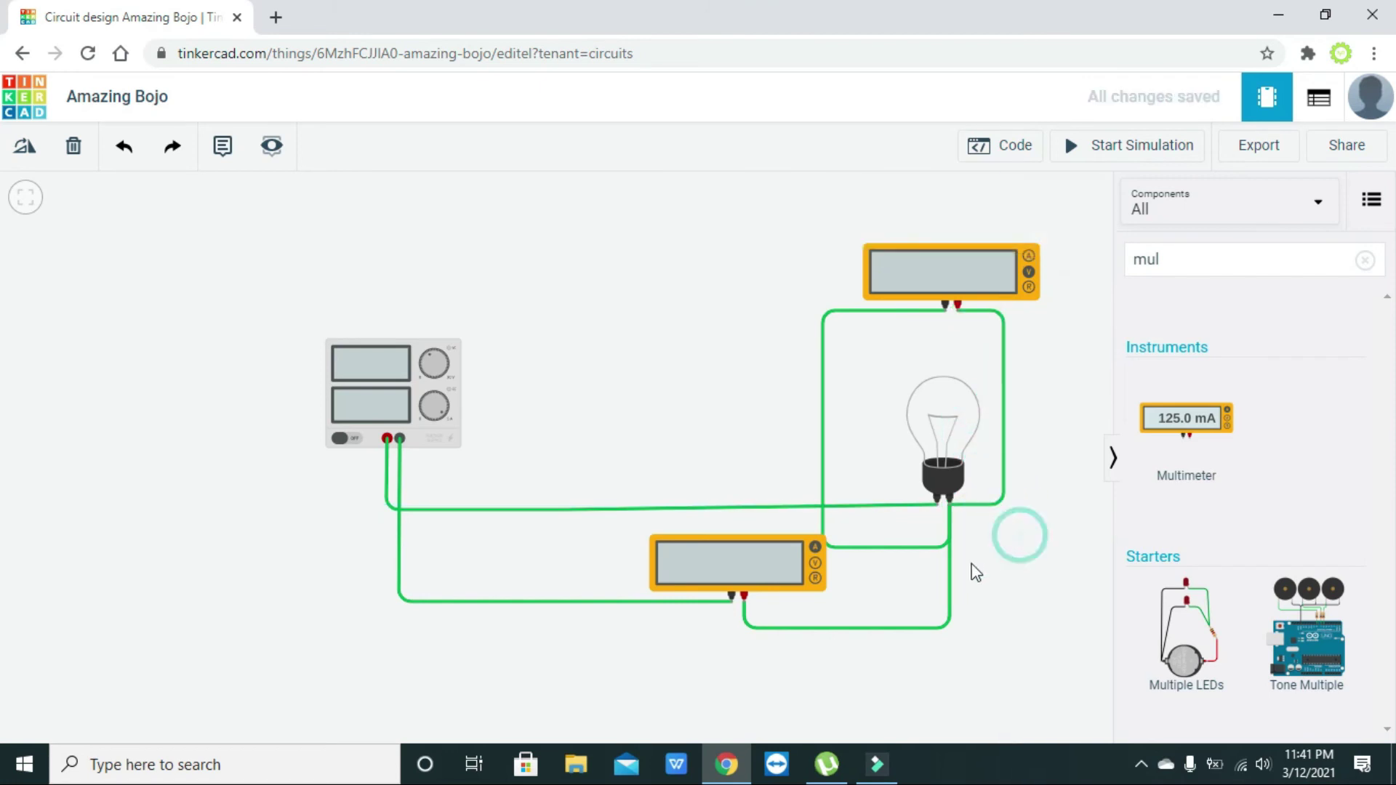
Move the series multimeter slightly toward the power supply, clear of the new wire, and square up its positive probe's wire
{"action": "left_click_drag", "start_coordinate": [791, 588], "coordinate": [725, 627]}
{"action": "left_click", "coordinate": [744, 629]}
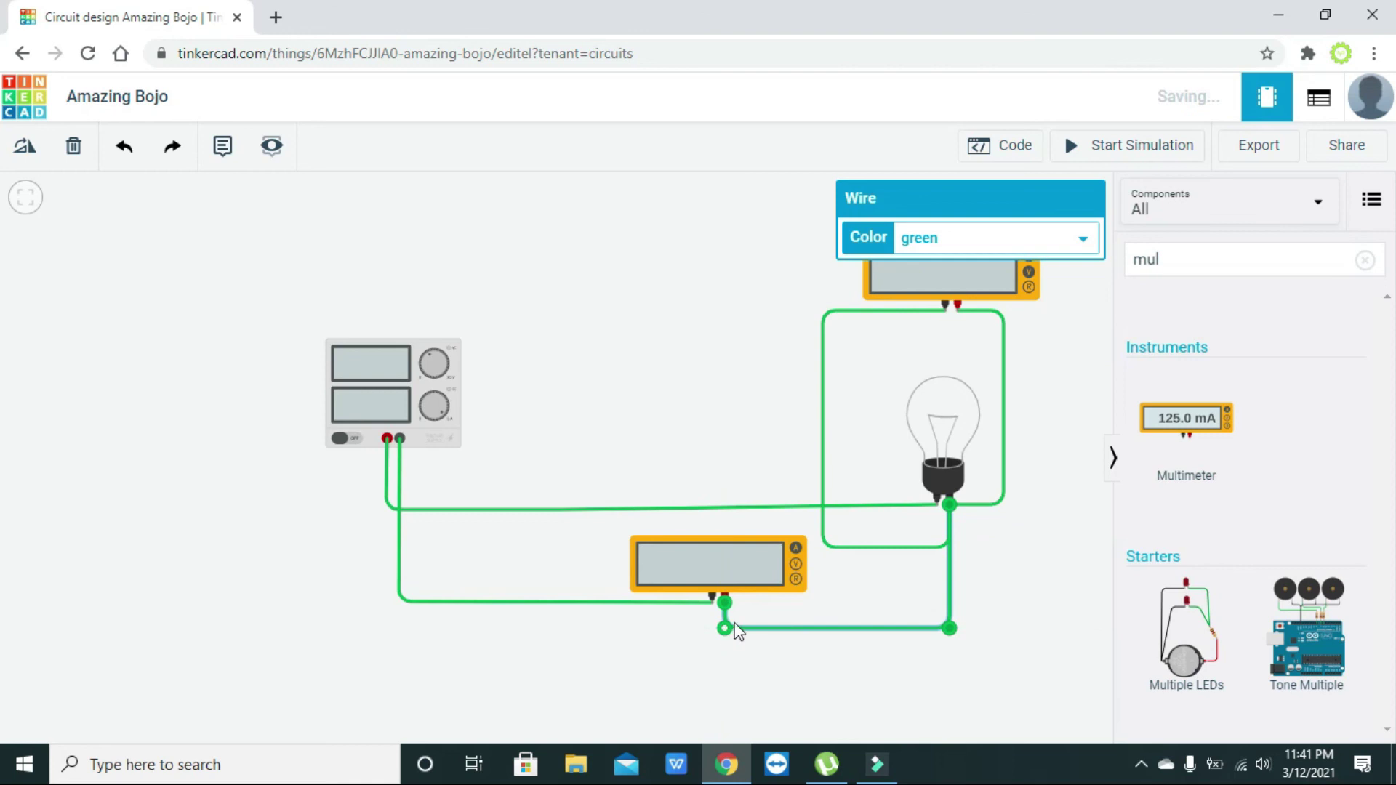
{"action": "left_click", "coordinate": [914, 574]}
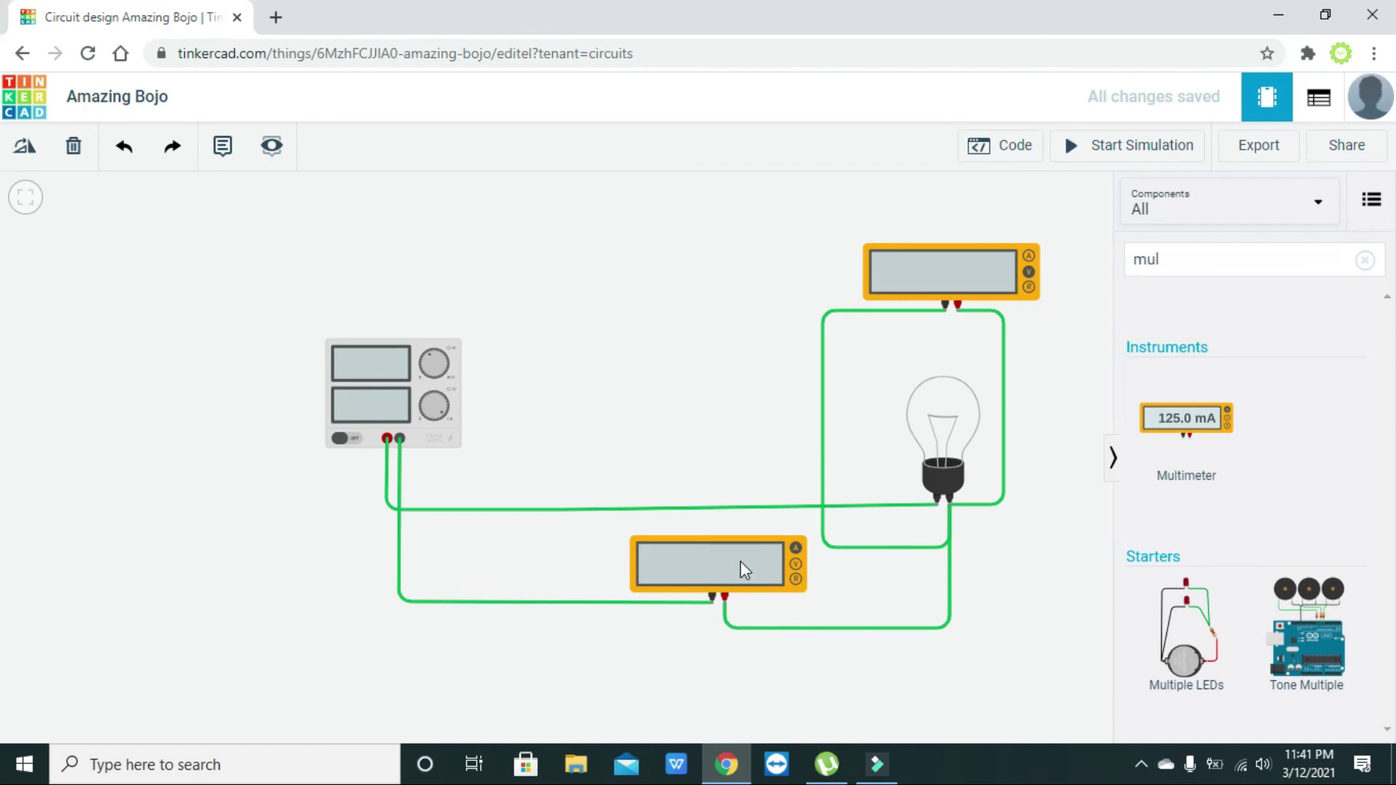
Test-run the simulation briefly, and reconnect the second multimeter's positive wire to the bulb's Terminal 1 with square corners below the bulb
{"action": "left_click", "coordinate": [1142, 156]}
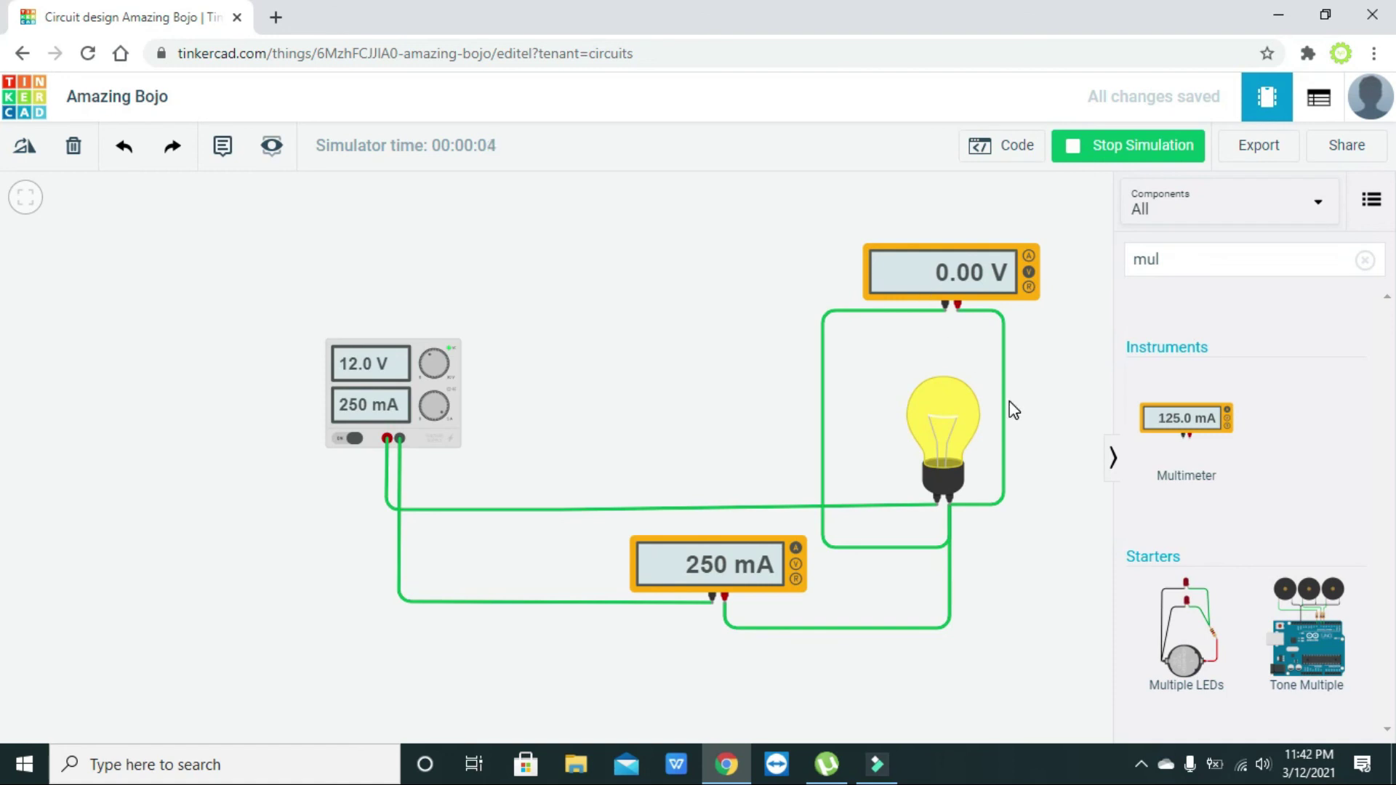
{"action": "left_click", "coordinate": [1105, 162]}
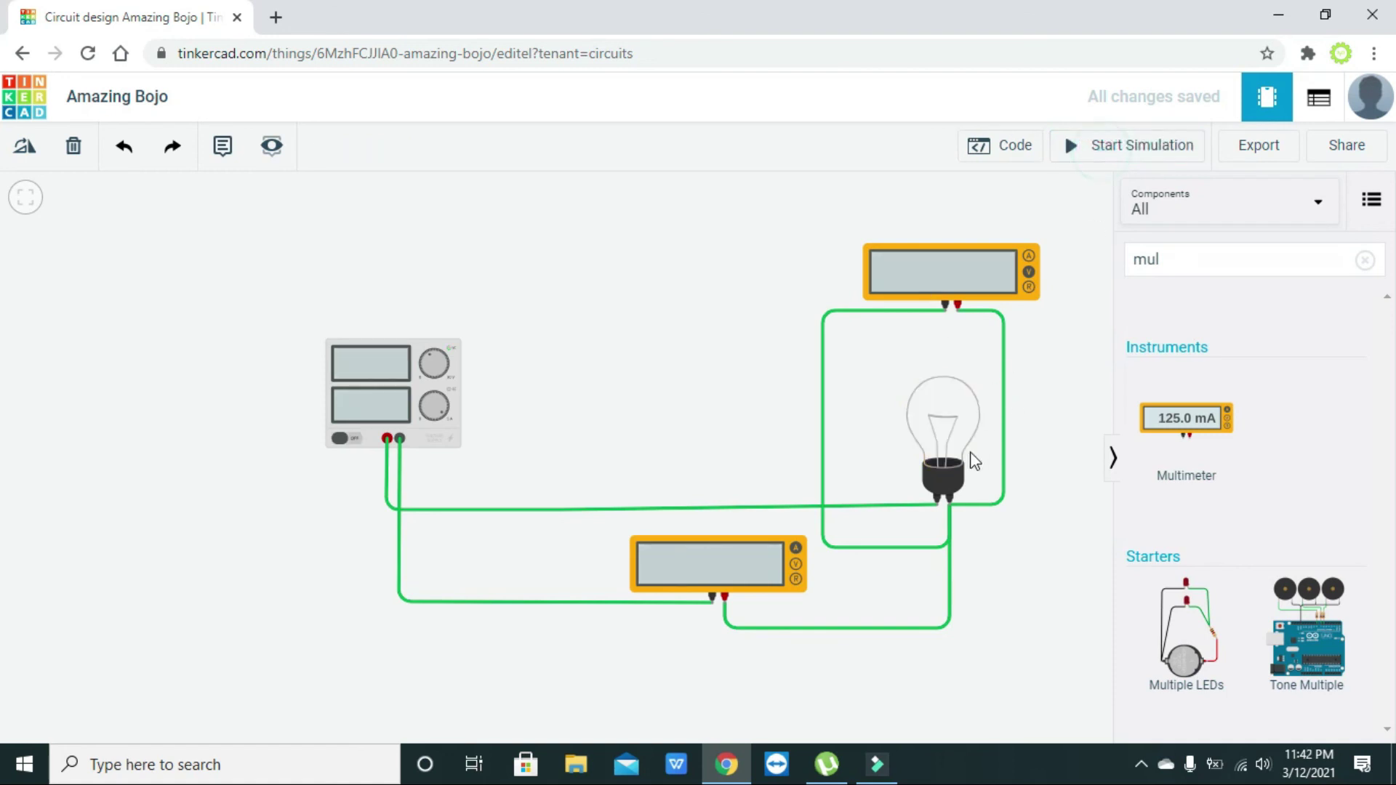
{"action": "left_click", "coordinate": [914, 547]}
{"action": "left_click", "coordinate": [971, 507]}
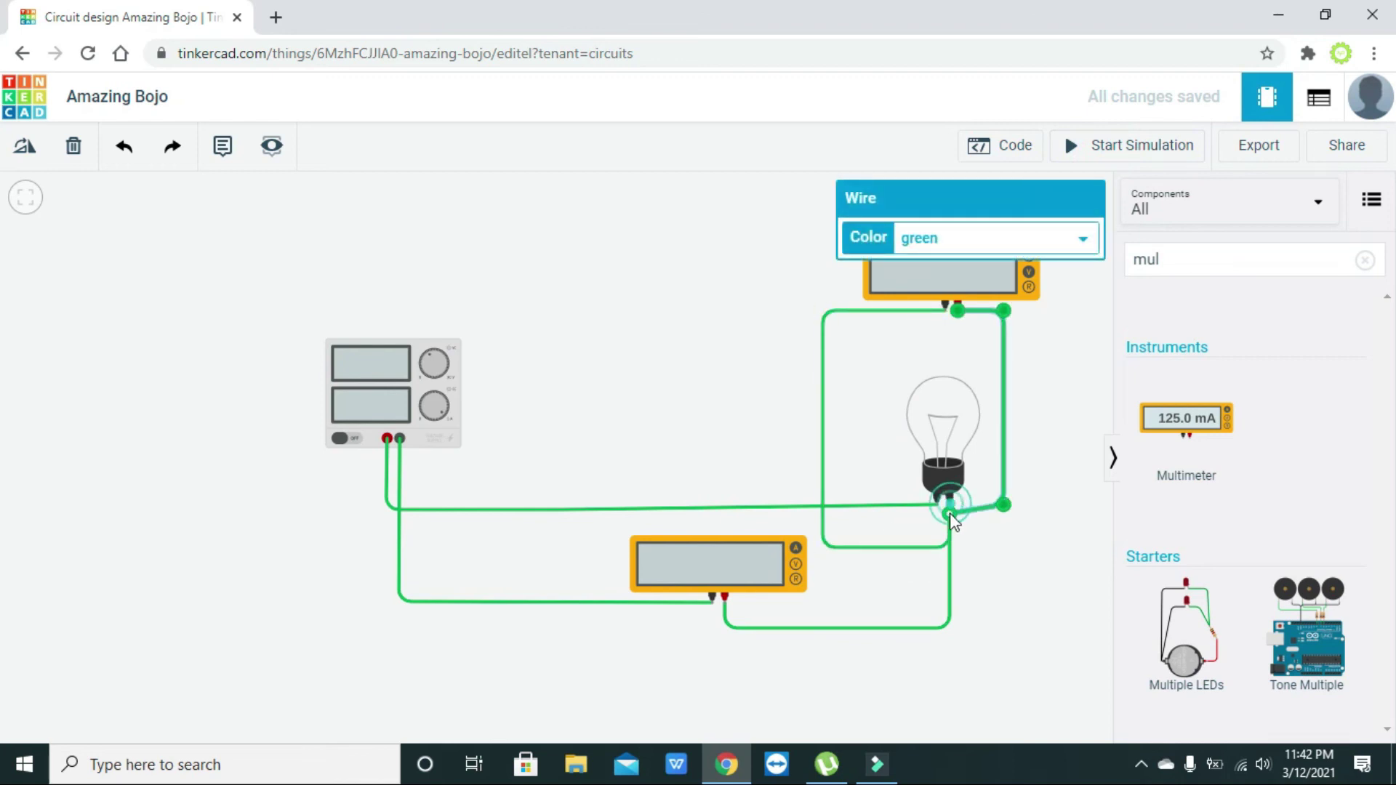
{"action": "left_click_drag", "start_coordinate": [948, 515], "coordinate": [1003, 523]}
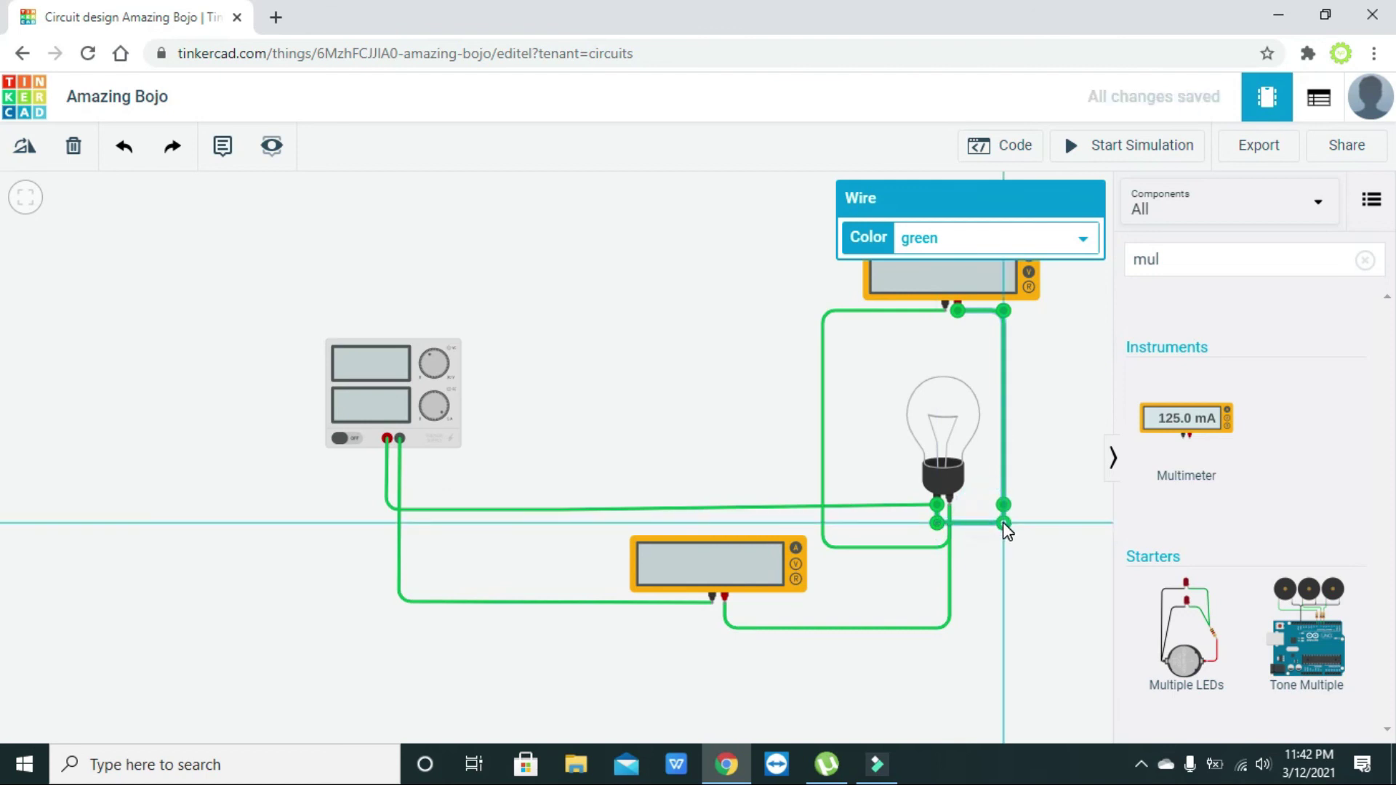
{"action": "left_click", "coordinate": [1060, 504]}
Start the simulation and lower the power supply's voltage to 7.80 V
{"action": "left_click", "coordinate": [1109, 155]}
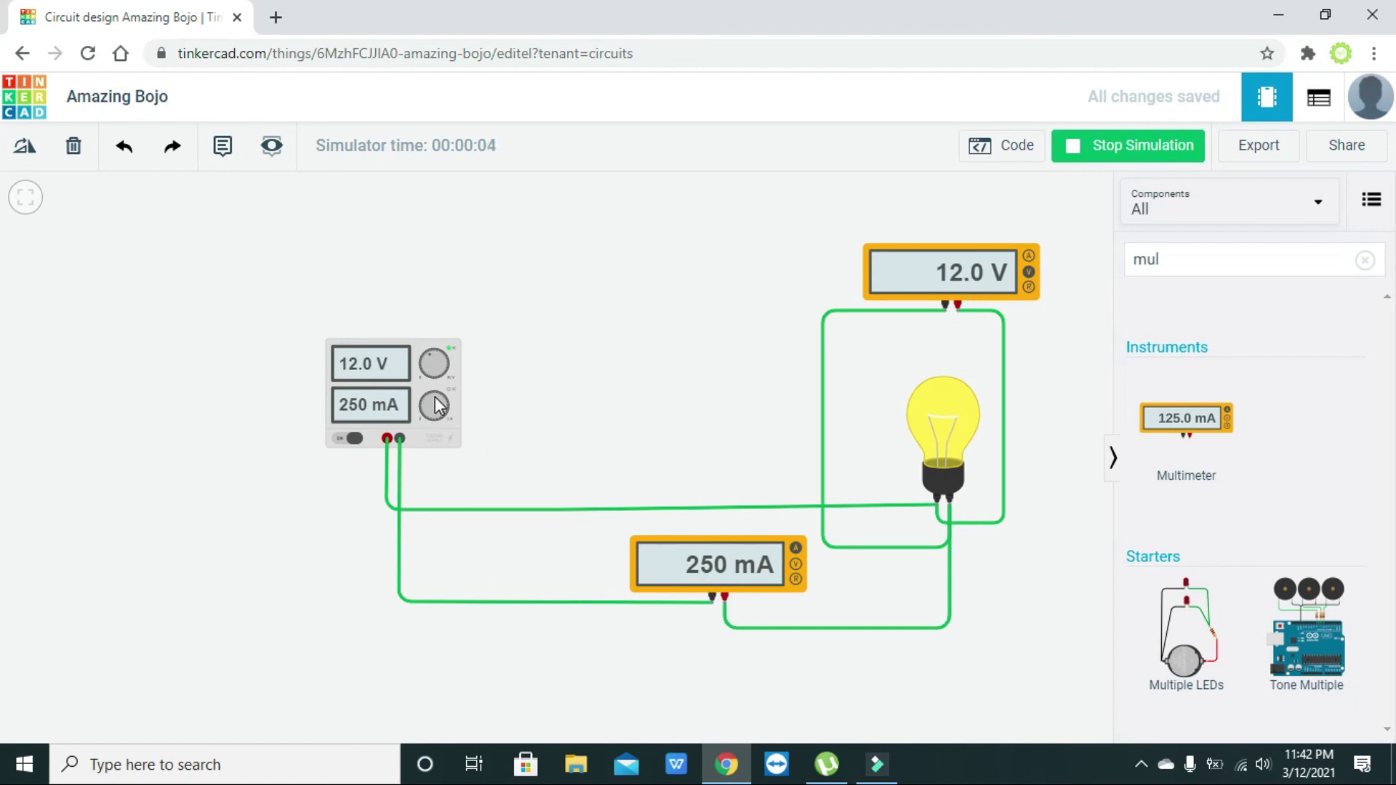
{"action": "mouse_move", "coordinate": [432, 364]}
{"action": "left_mouse_down"}
{"action": "mouse_move", "coordinate": [424, 373]}
{"action": "mouse_move", "coordinate": [420, 356]}
{"action": "left_mouse_up"}
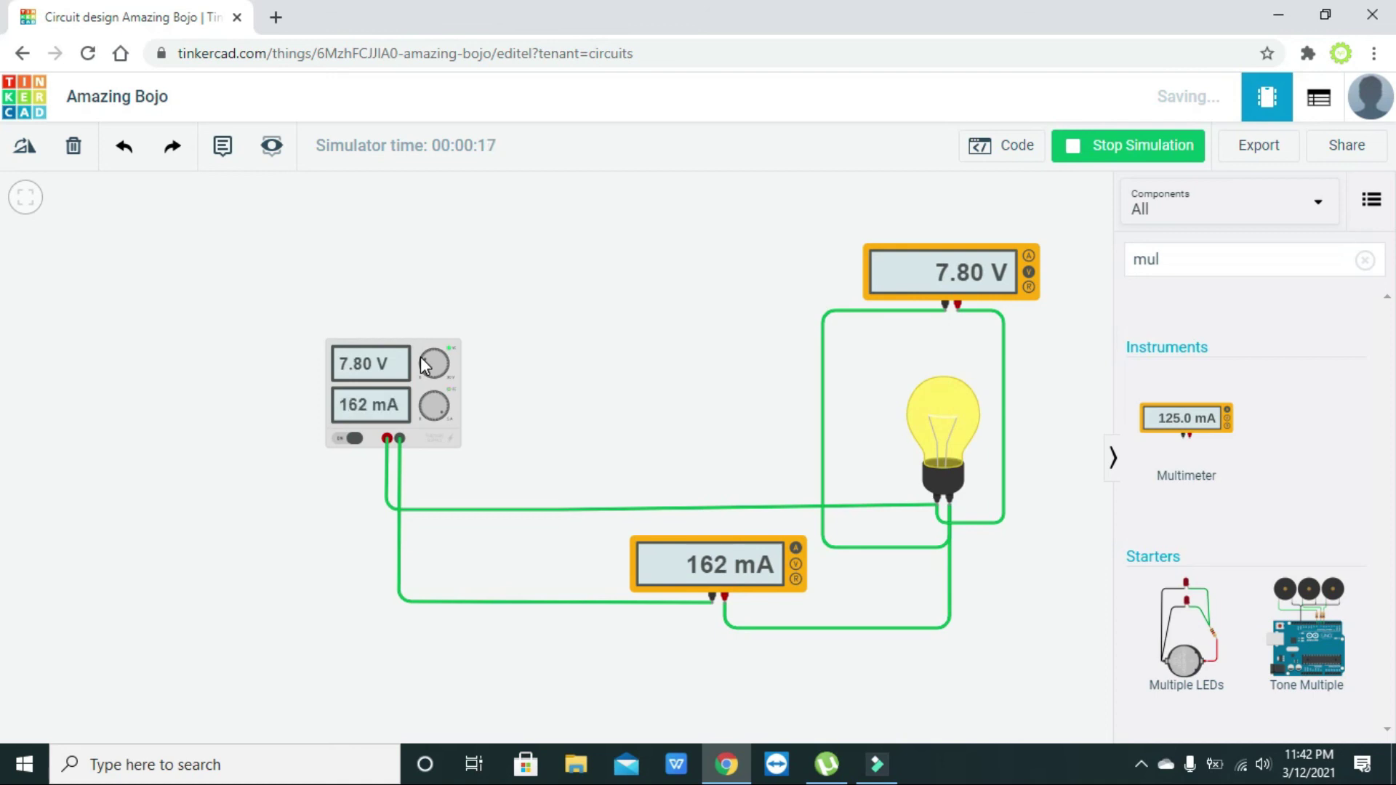